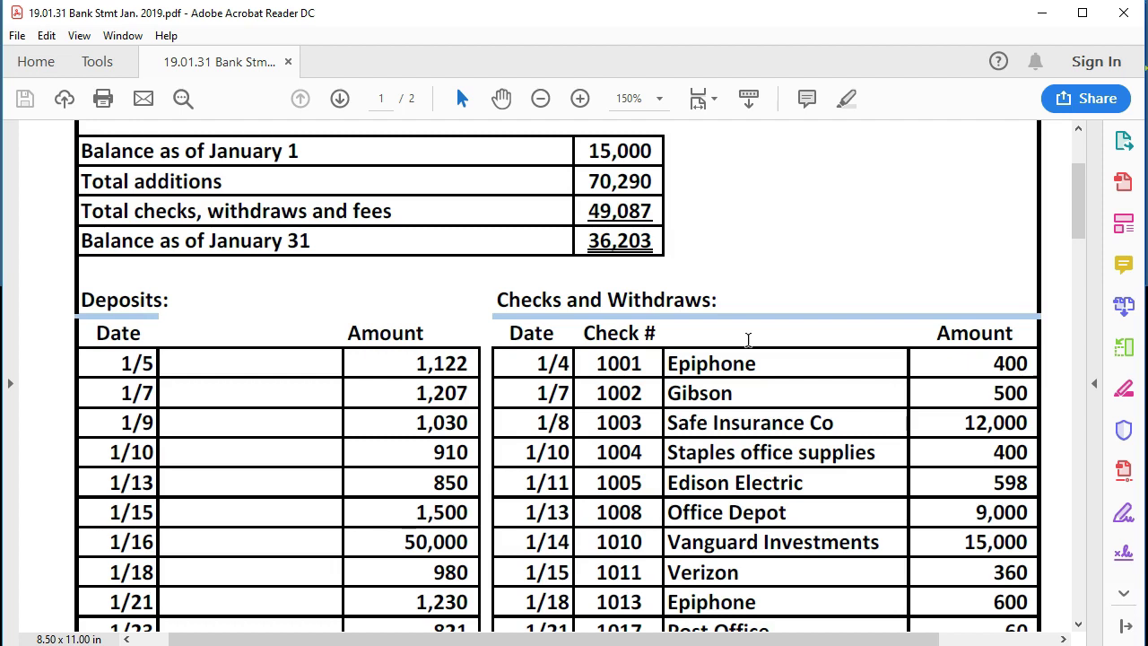
Step: Minimize the bank statement, switch to the blank Word document, and extend its window to fill the screen height
left_click(1045, 16)
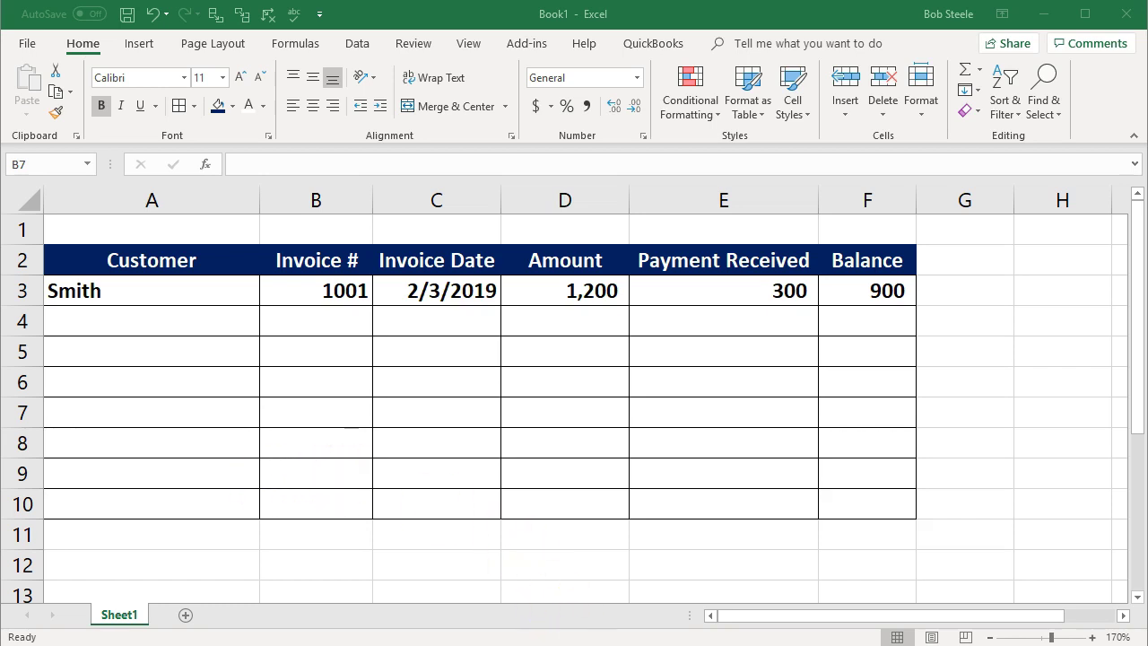
key("alt+Tab")
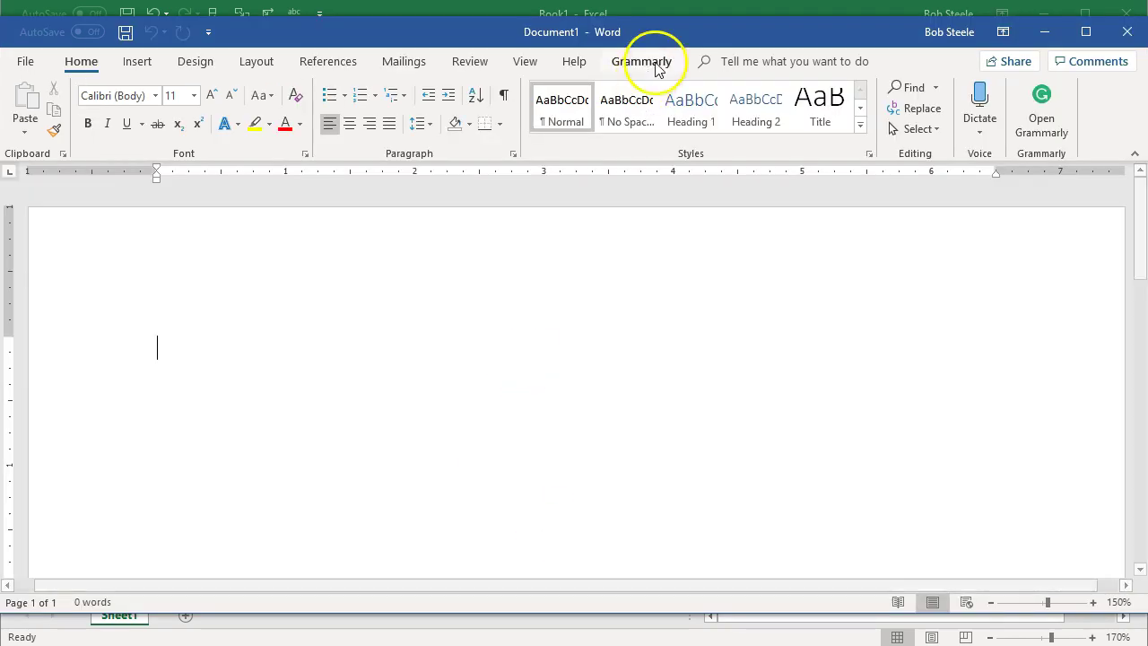
left_click_drag(694, 13, 697, 4)
left_click_drag(635, 613, 628, 641)
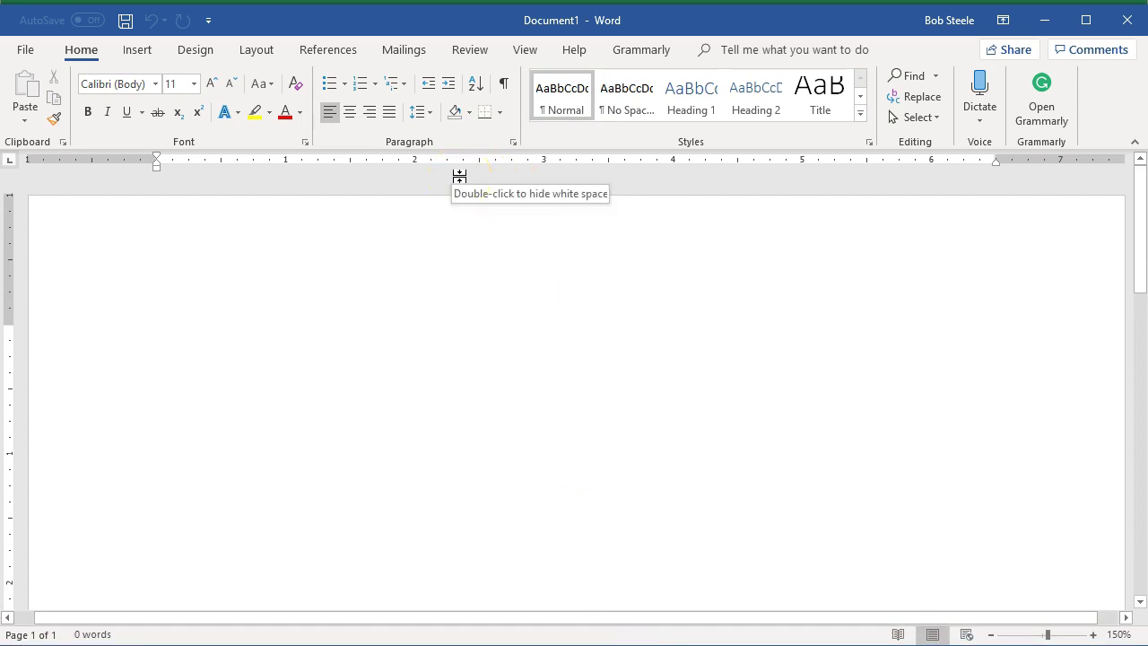
left_click(350, 172)
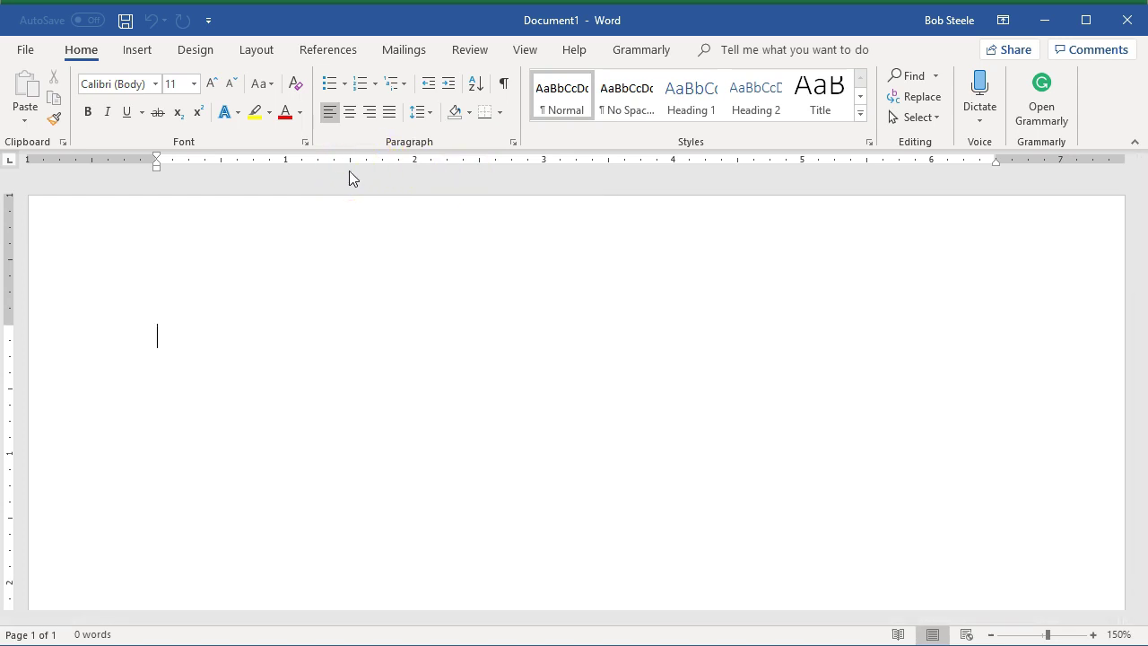
Step: Start a new document and search the online templates for "invoice"
left_click(25, 50)
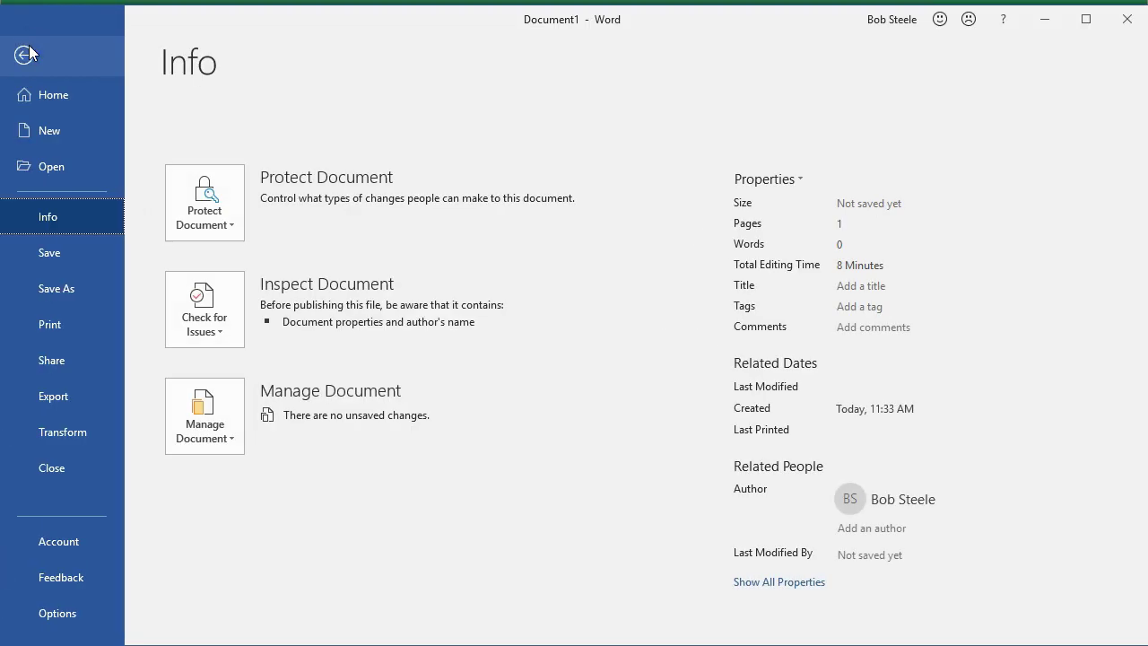
left_click(54, 133)
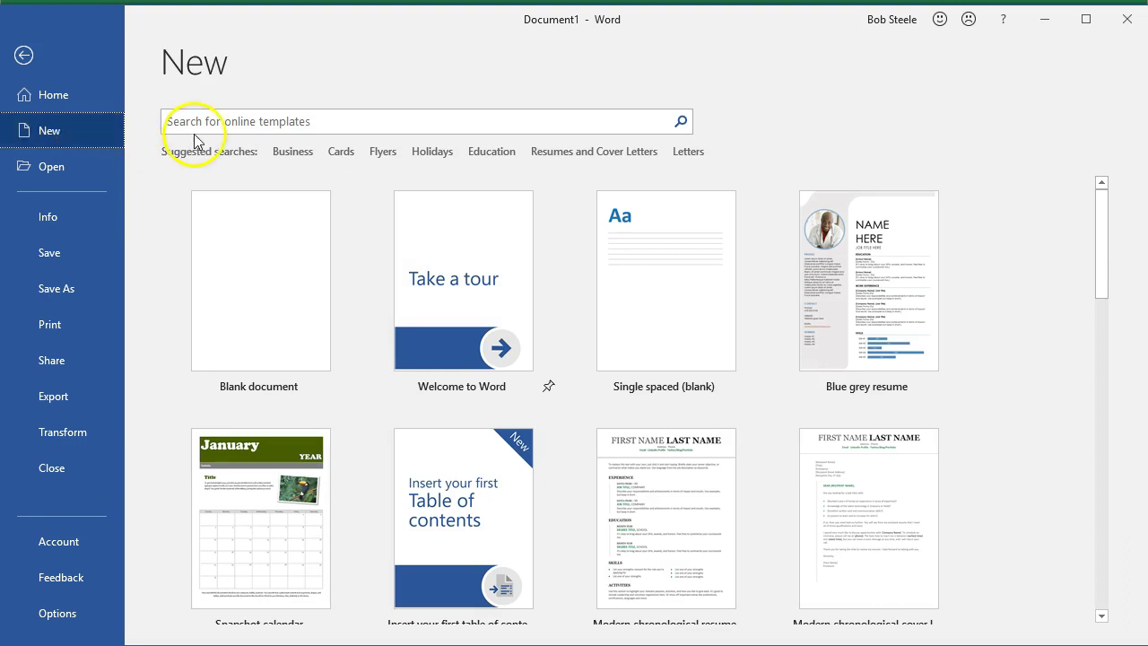
left_click(250, 121)
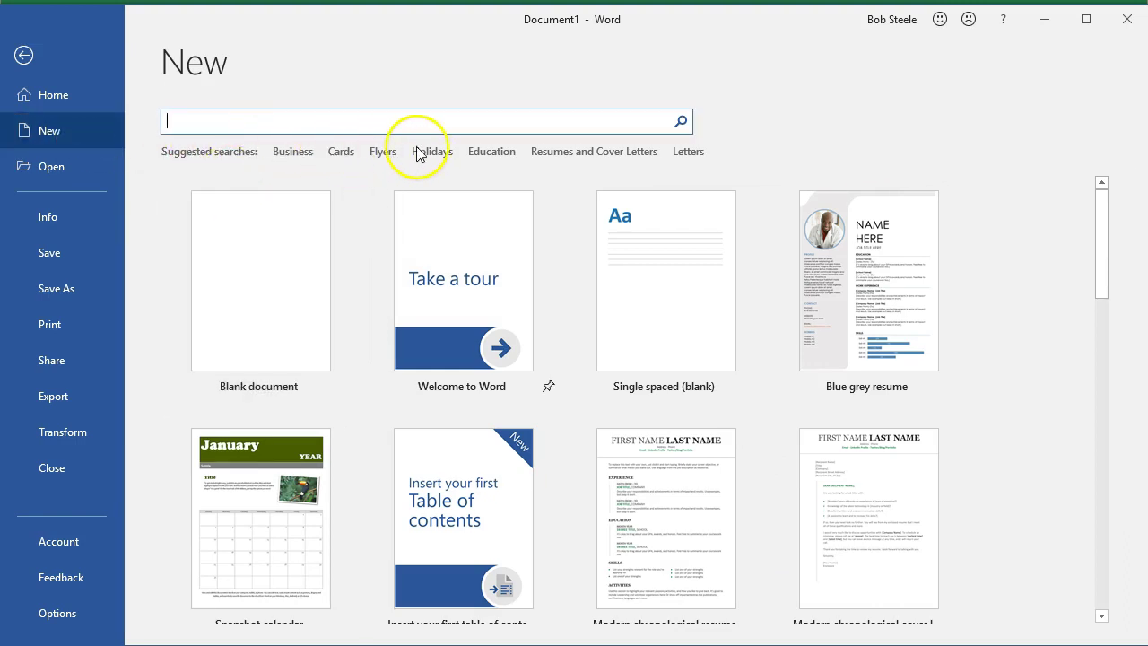
left_click(482, 117)
type("invoice")
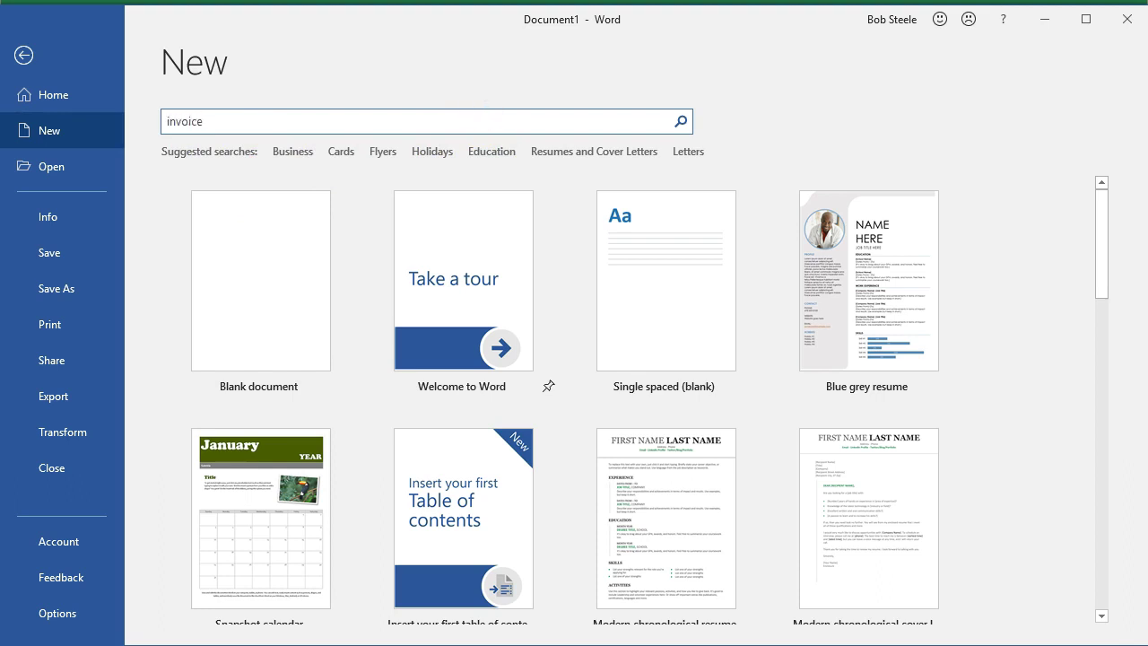
key("Return")
Step: Browse the invoice templates, create a document from Packing slip (Green Gradient design), and align its window with the top of the screen
left_click(509, 211)
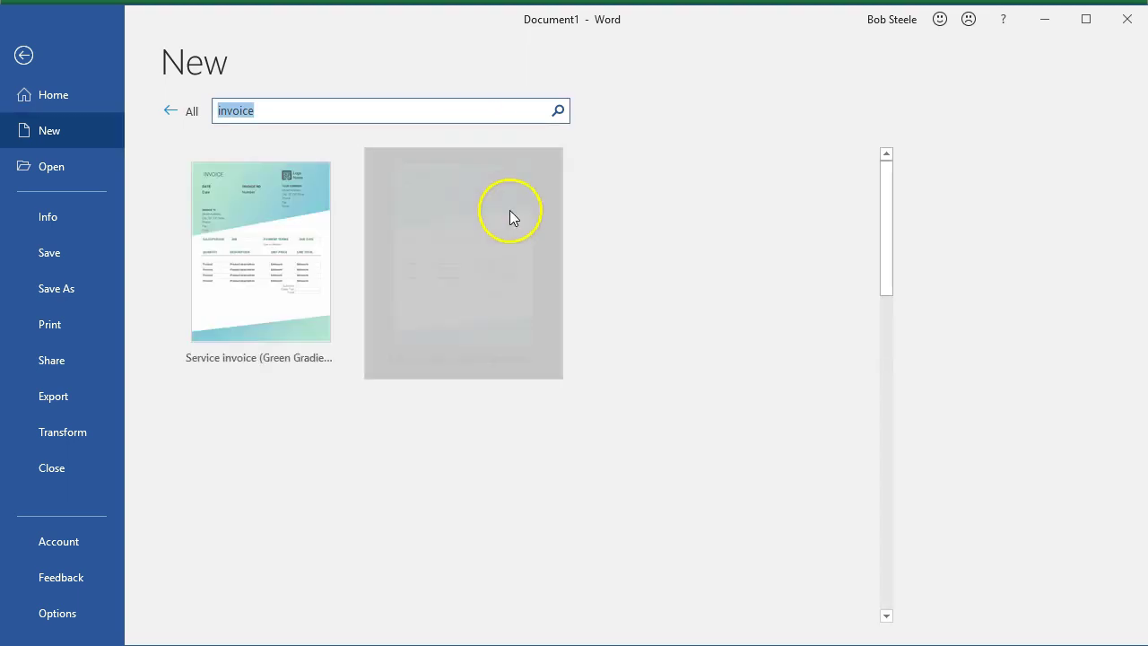
scroll(611, 333, "down", 2)
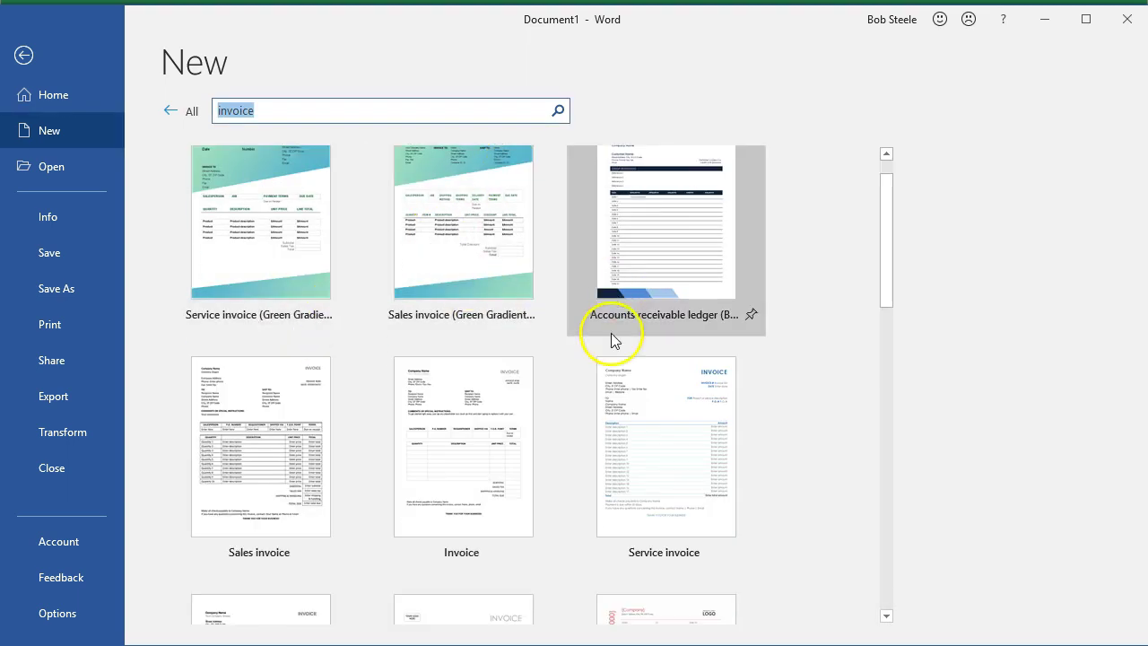
scroll(612, 333, "down", 6)
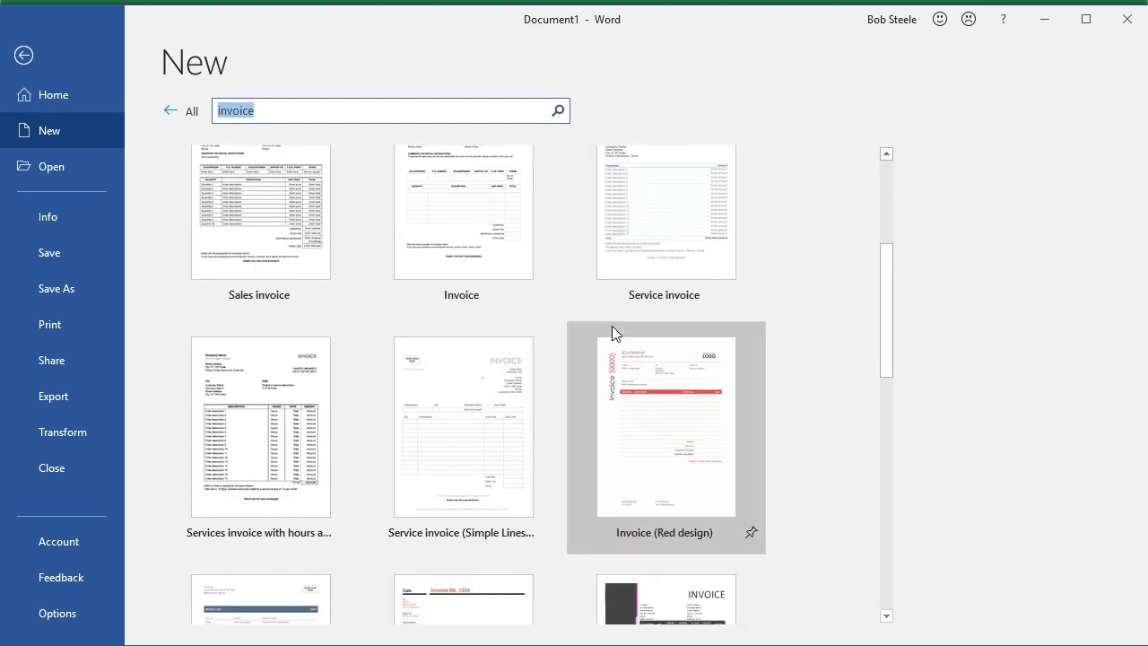
scroll(613, 333, "down", 7)
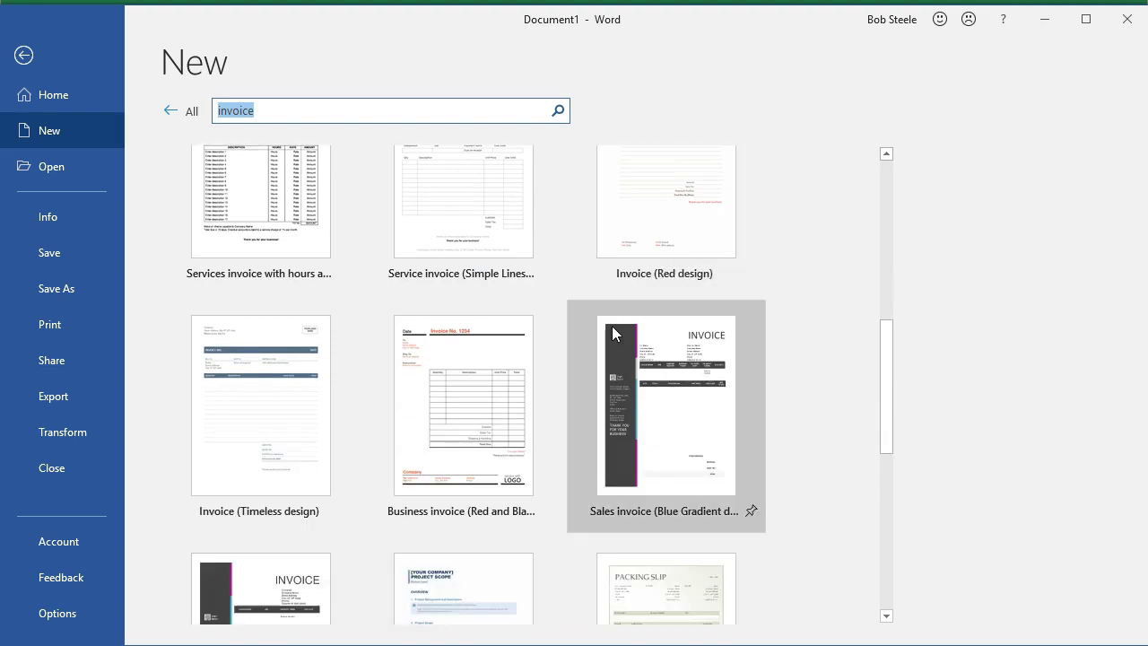
scroll(613, 333, "down", 5)
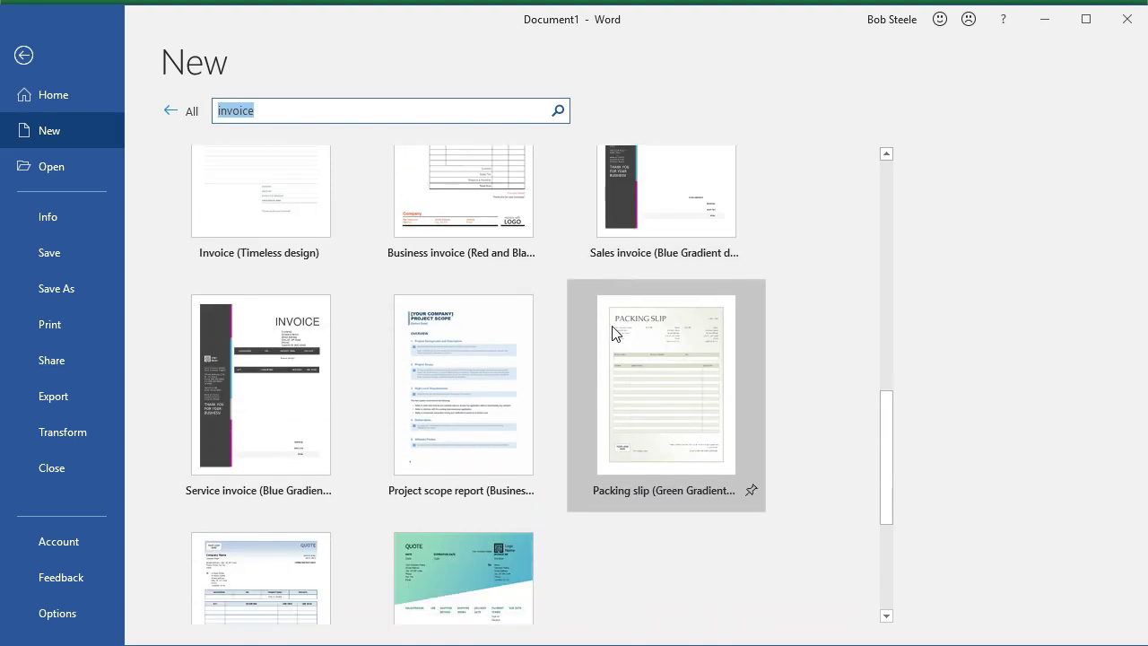
left_click(619, 339)
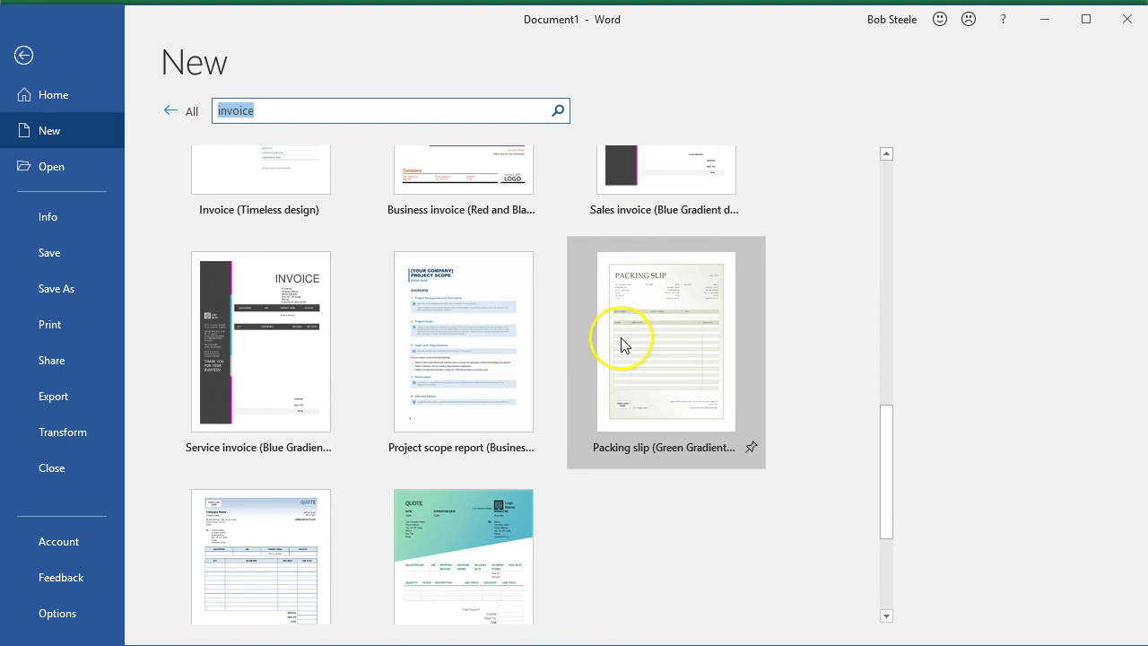
scroll(621, 338, "down", 4)
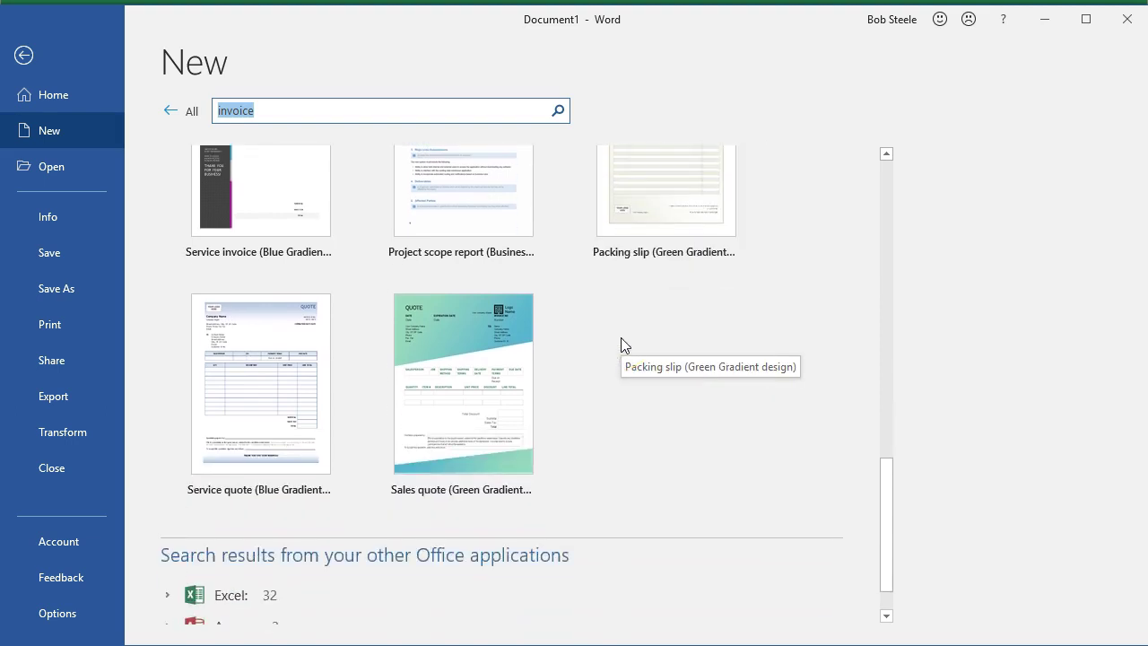
scroll(622, 338, "up", 4)
left_click(625, 341)
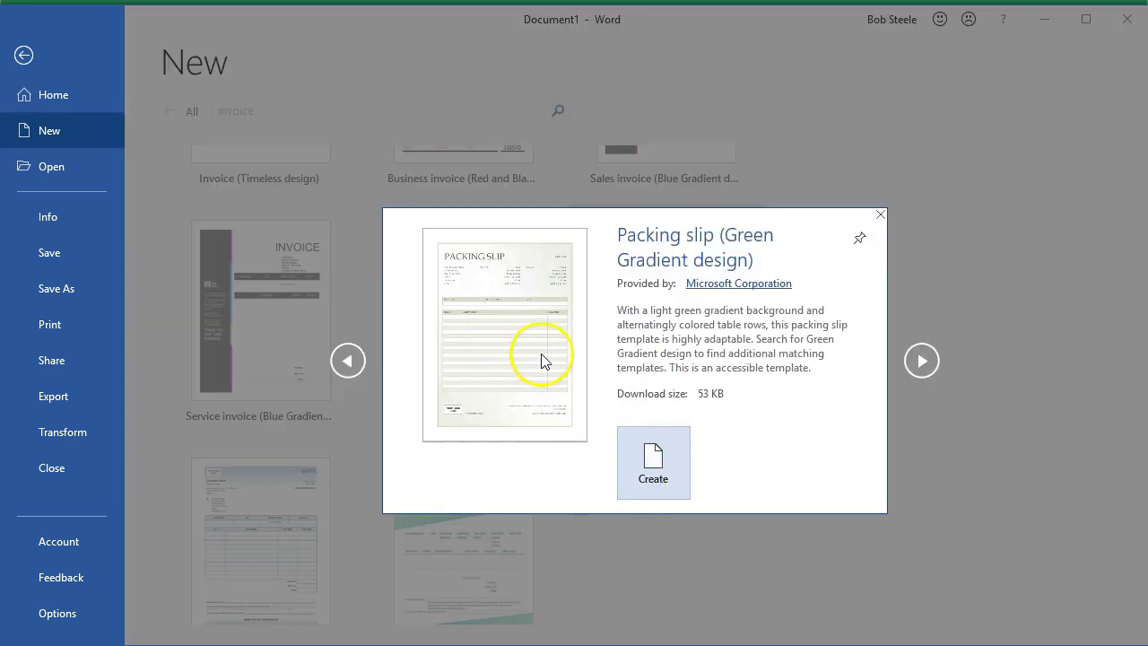
left_click(655, 456)
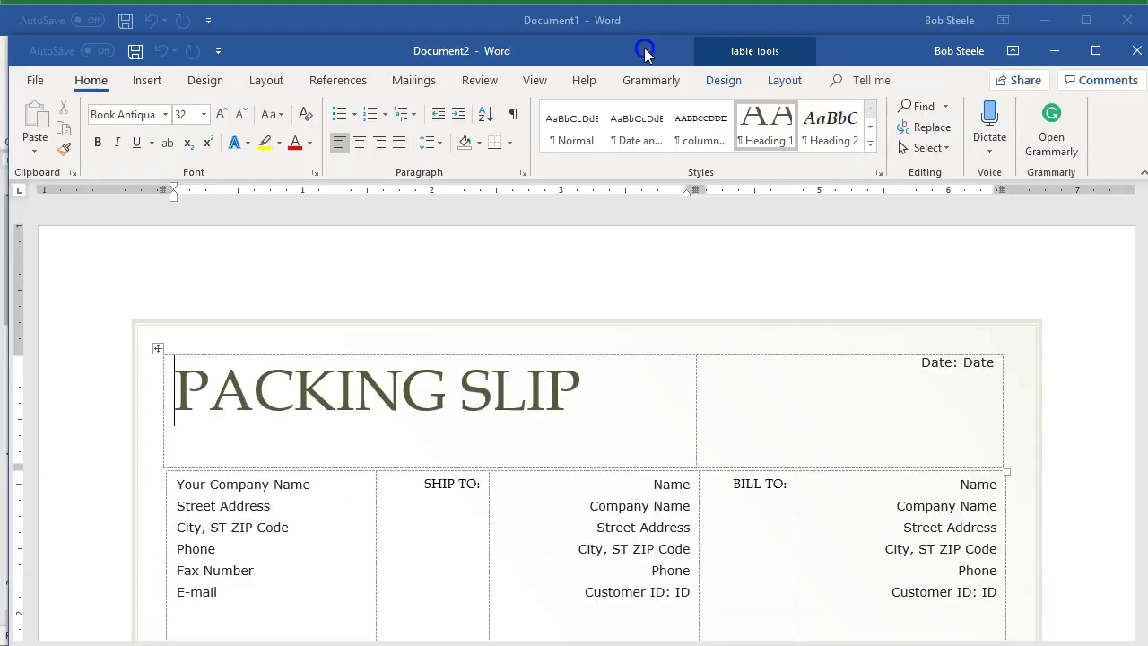
left_click_drag(645, 52, 638, 21)
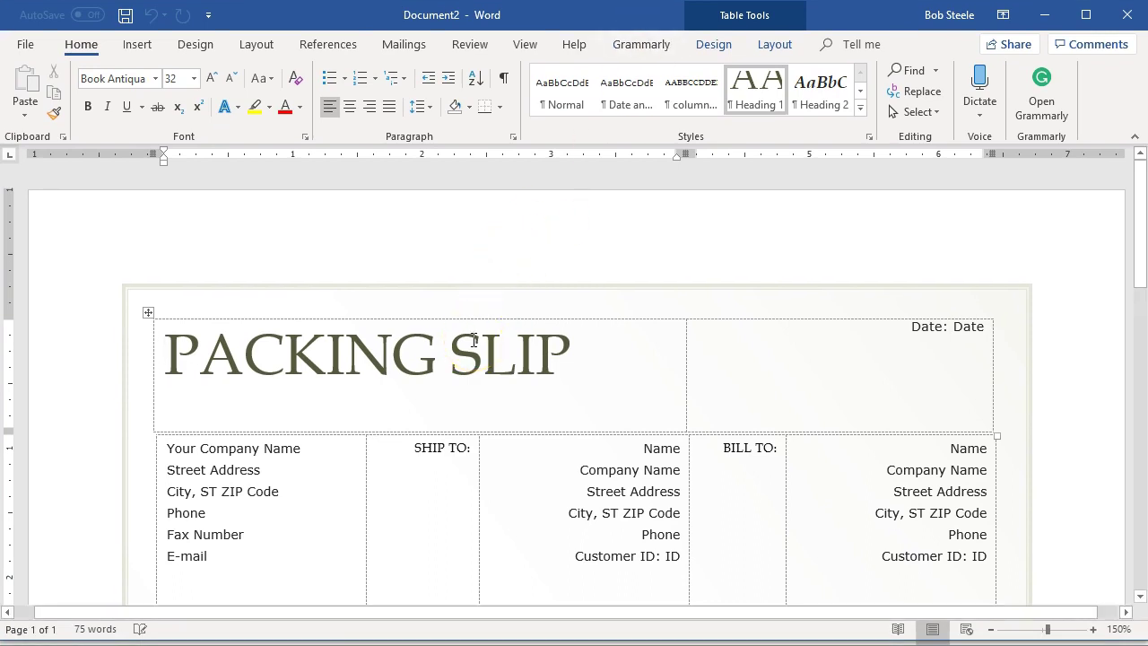
Step: Examine the packing slip's address blocks, order and item tables, logo placeholder and footer, and return to the document's start
scroll(473, 350, "down", 3)
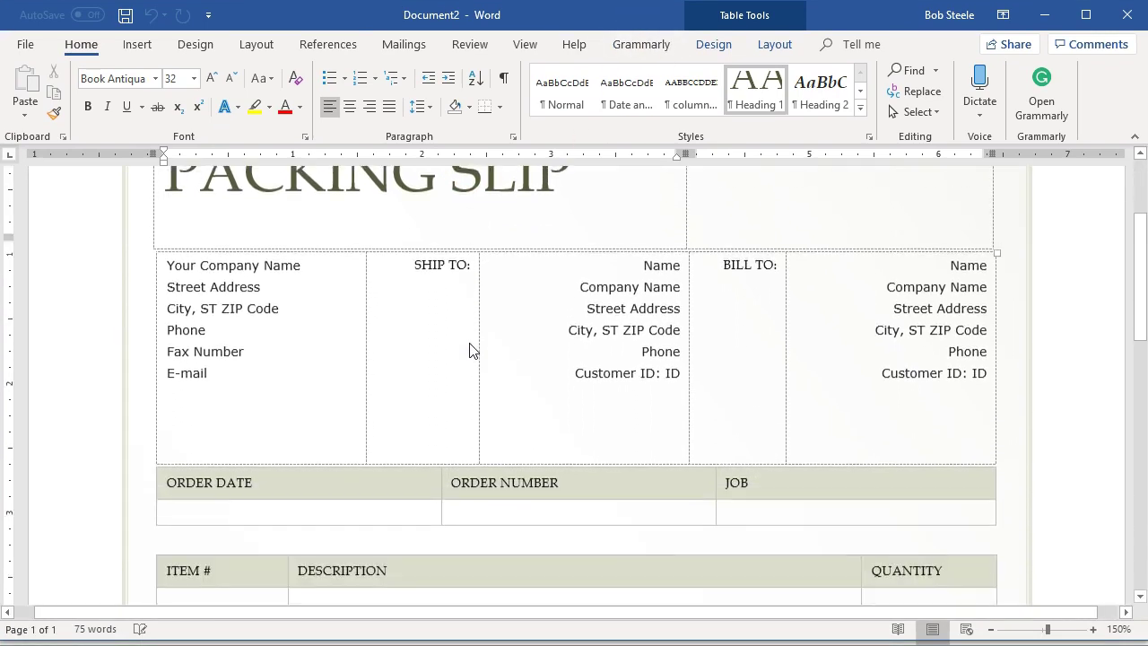
scroll(472, 350, "down", 3)
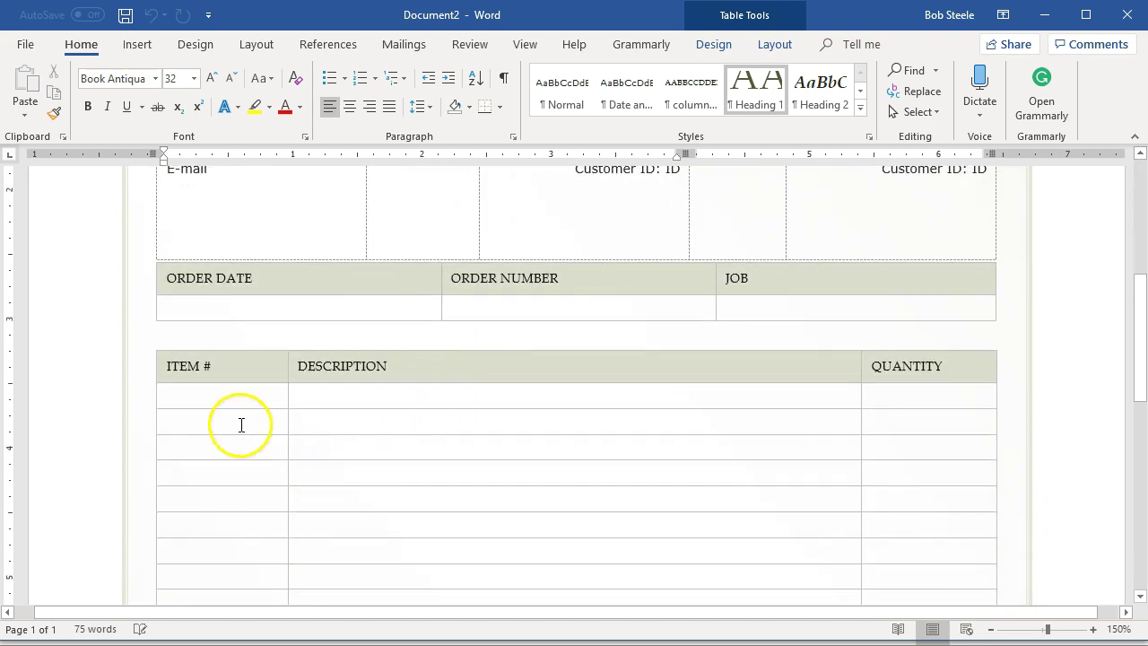
left_click(223, 399)
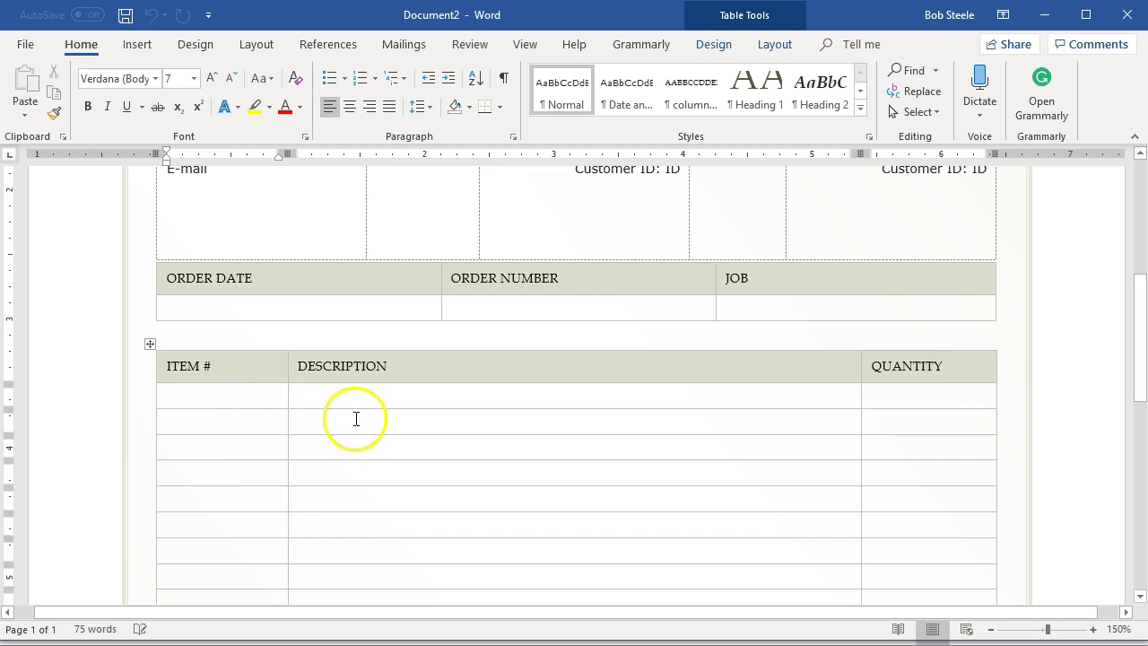
left_click(356, 402)
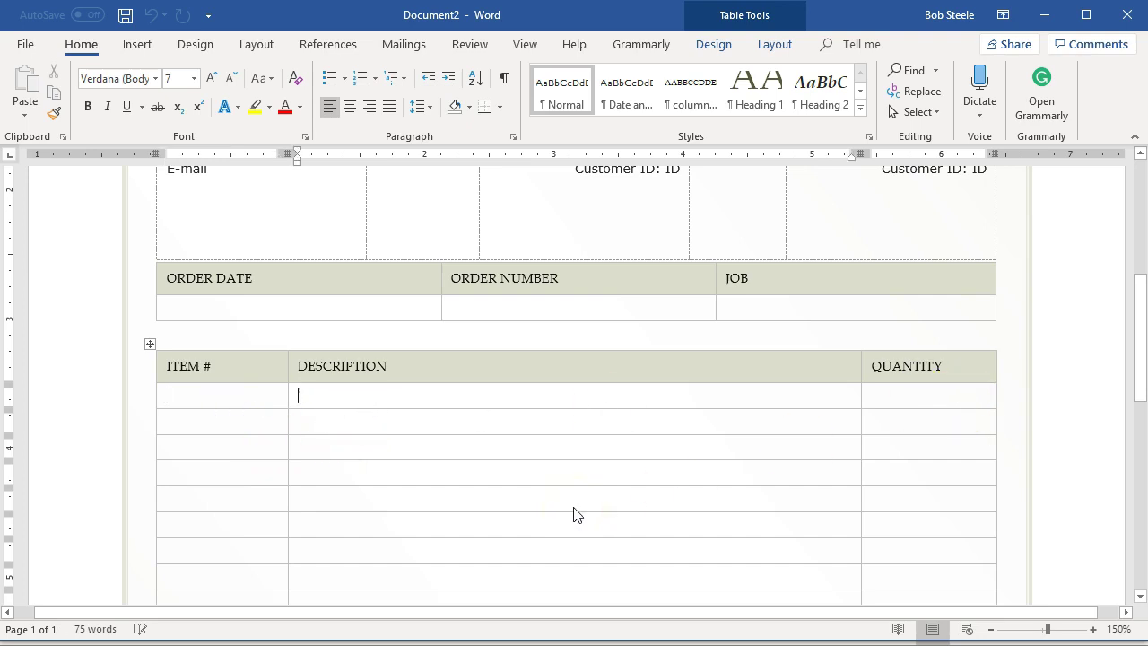
scroll(577, 514, "down", 10)
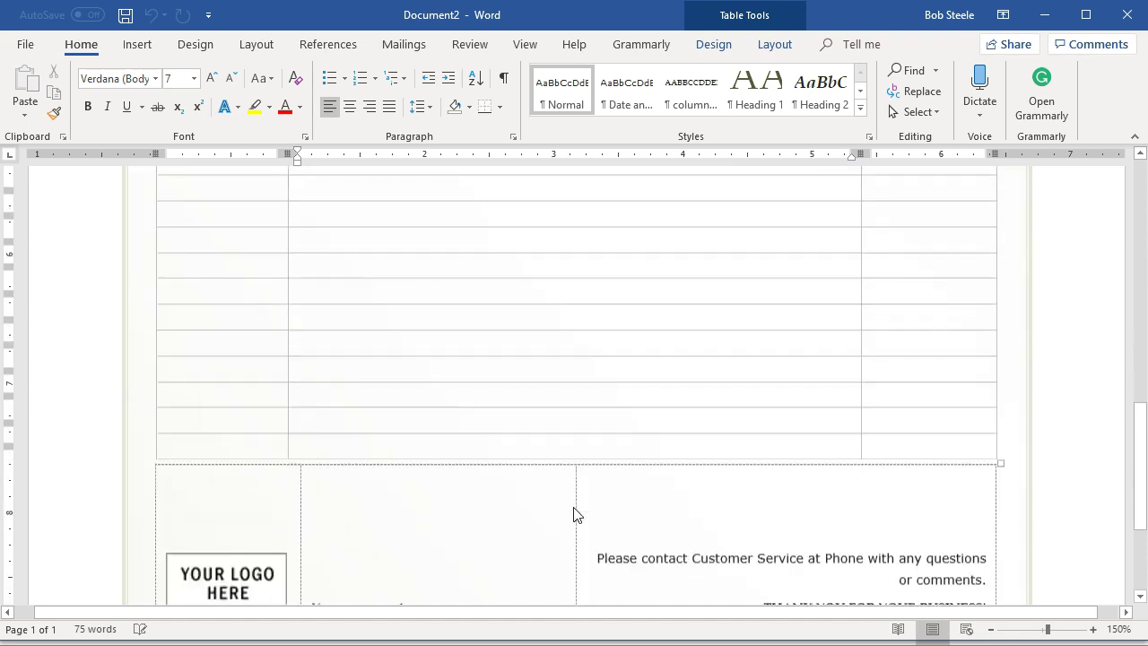
scroll(576, 514, "down", 3)
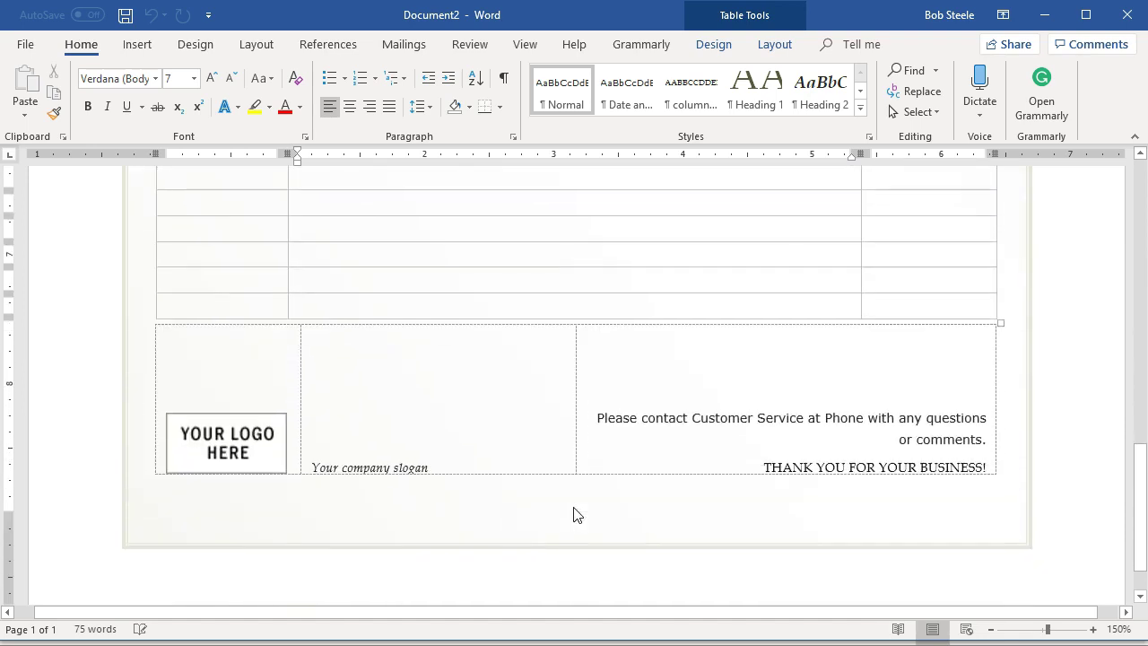
left_click(266, 468)
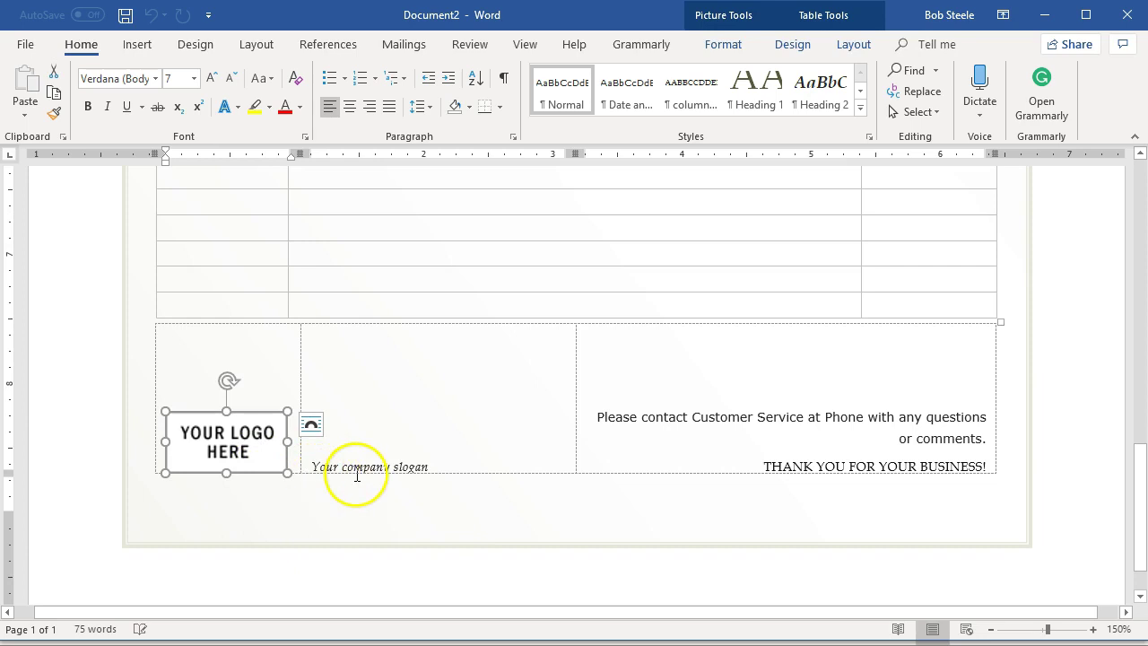
scroll(356, 476, "up", 5)
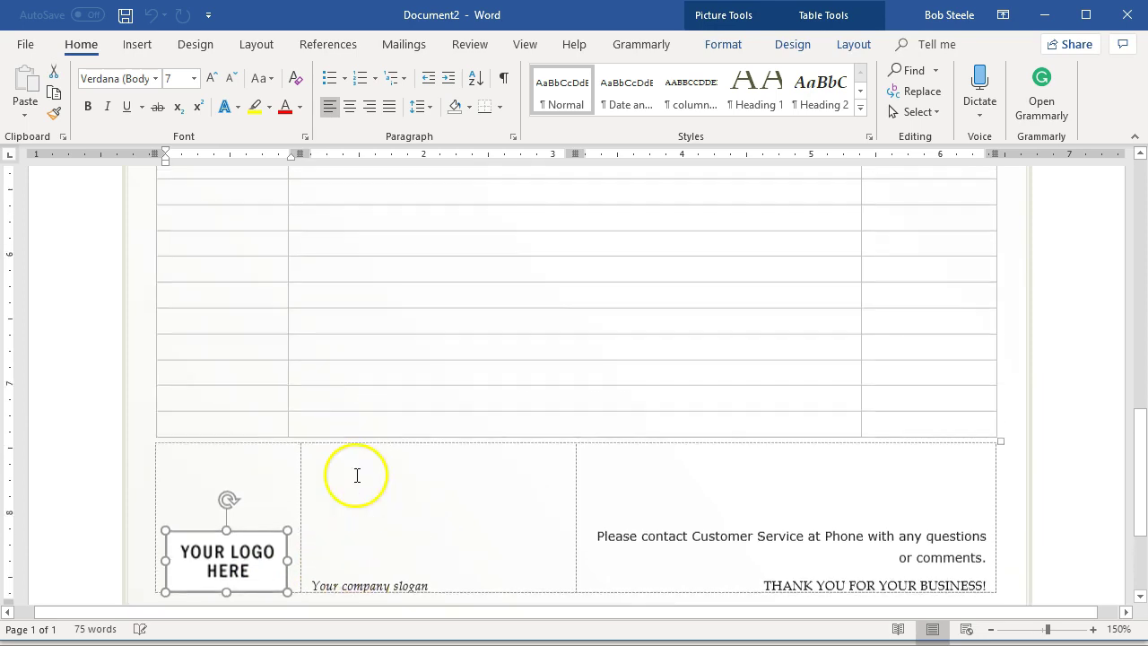
scroll(356, 475, "up", 10)
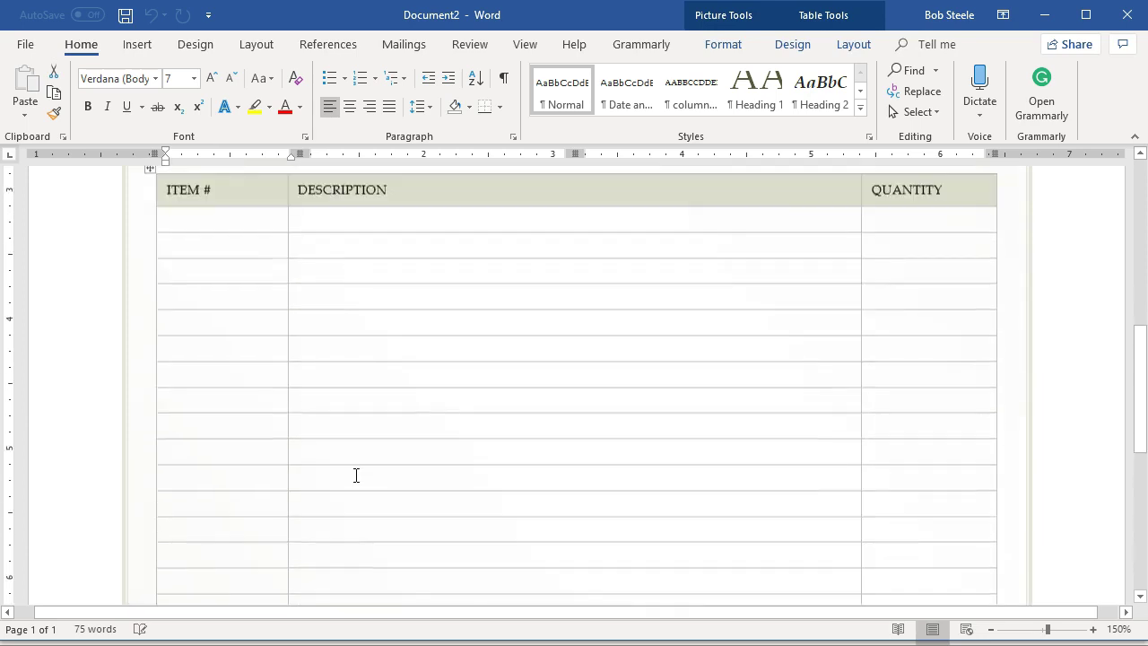
scroll(356, 475, "up", 5)
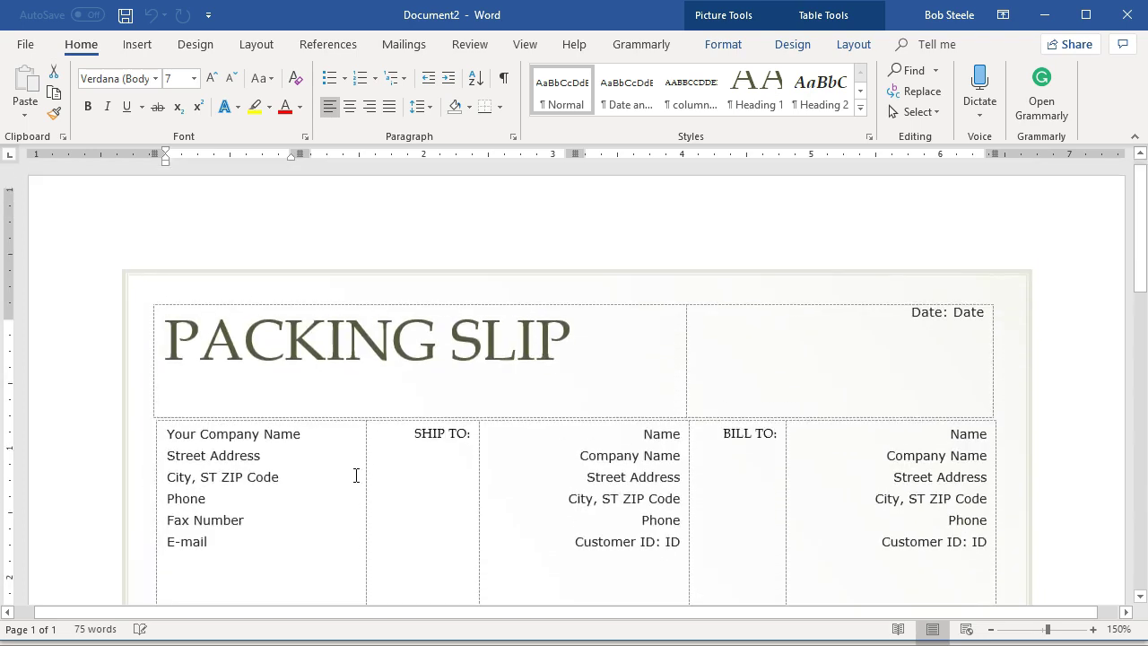
Step: Highlight the PACKING SLIP heading and review the company, shipping, billing, order and item fields beneath it
triple_click(354, 408)
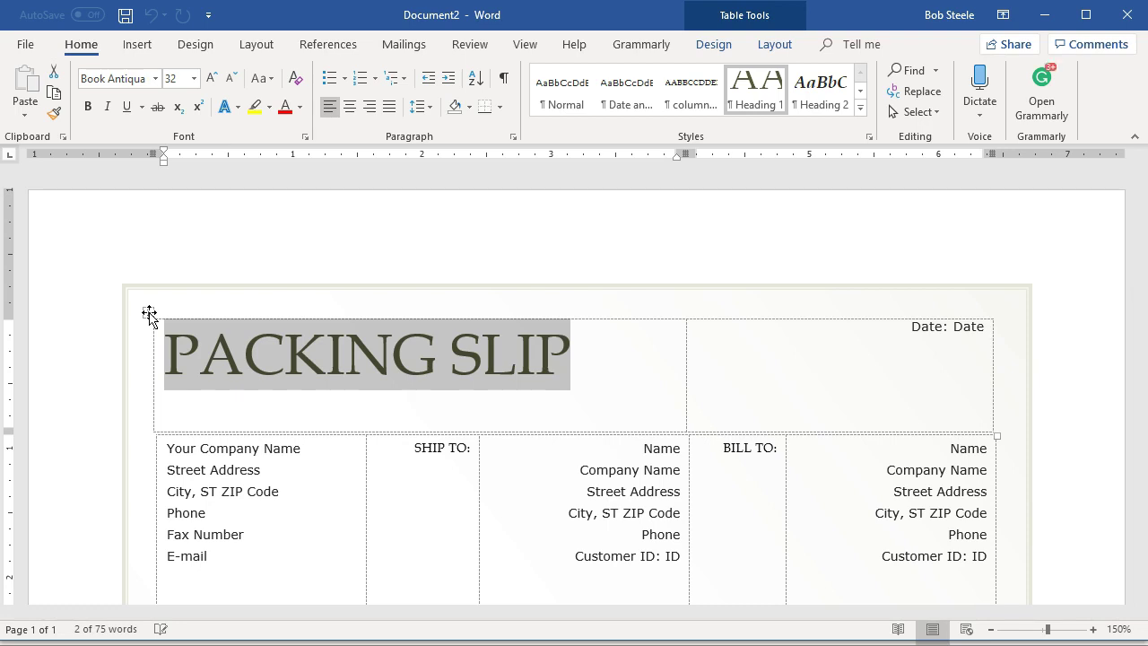
scroll(149, 314, "down", 1)
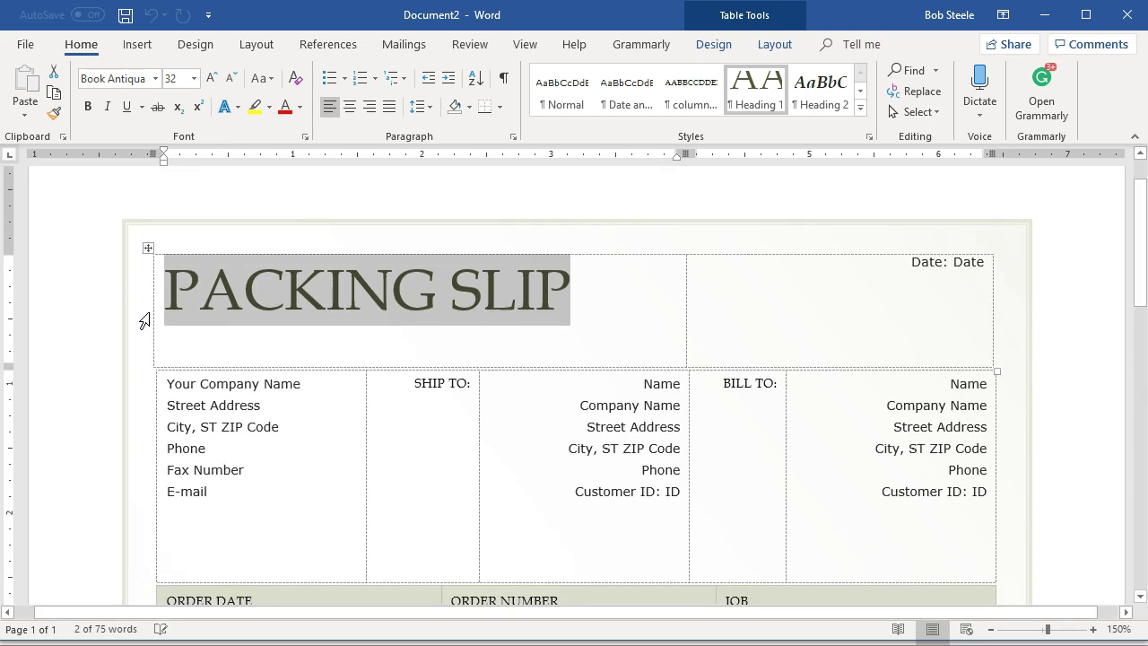
scroll(209, 423, "down", 1)
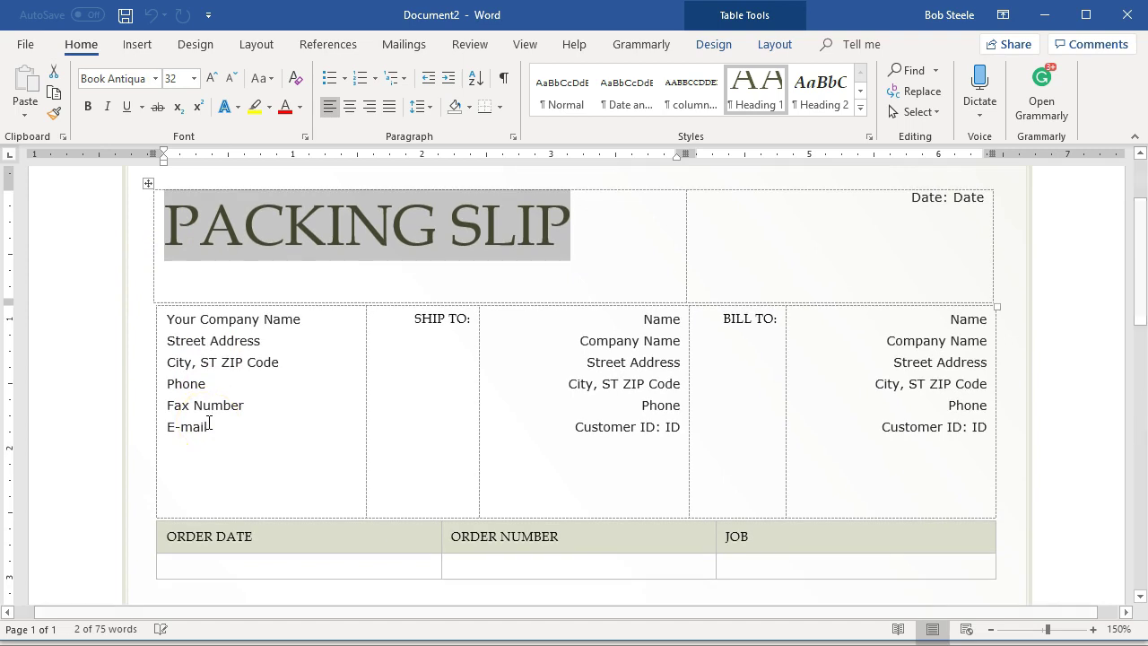
scroll(209, 423, "down", 3)
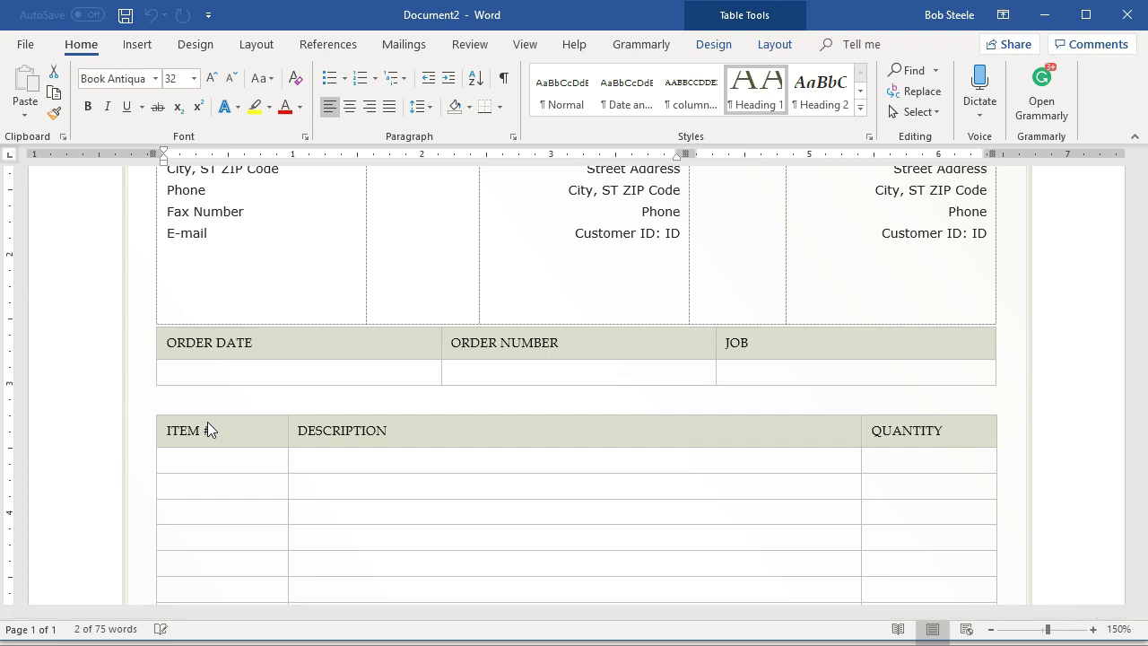
scroll(207, 422, "down", 1)
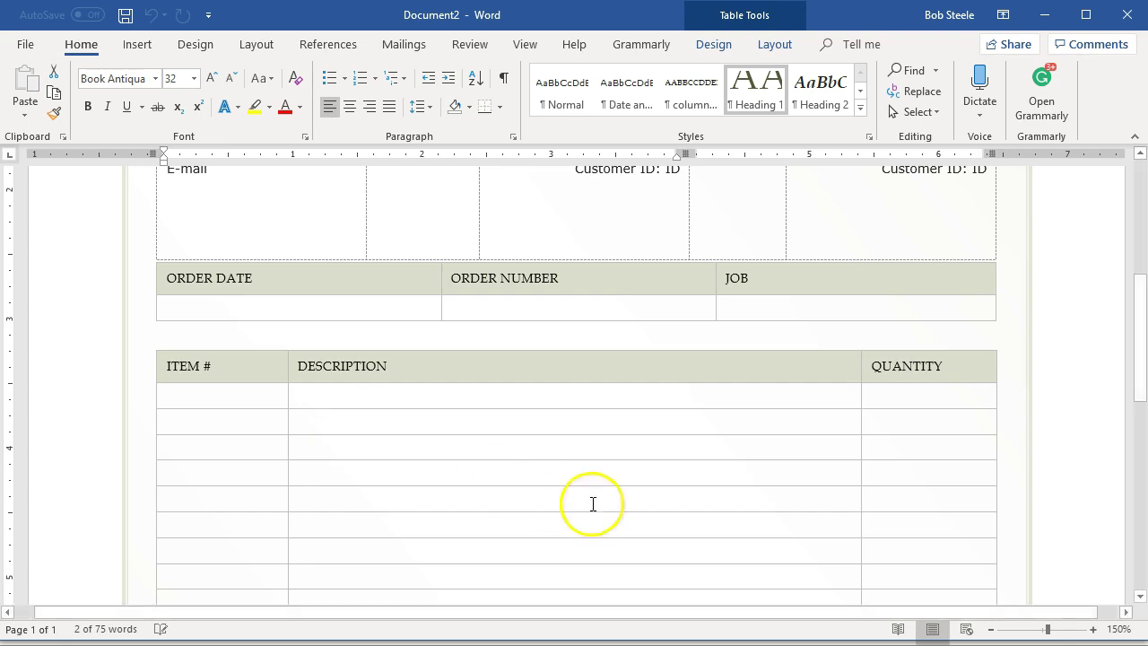
Step: Switch to the January 2019 bank statement in Acrobat Reader and look at its deposits list
key("alt+Tab")
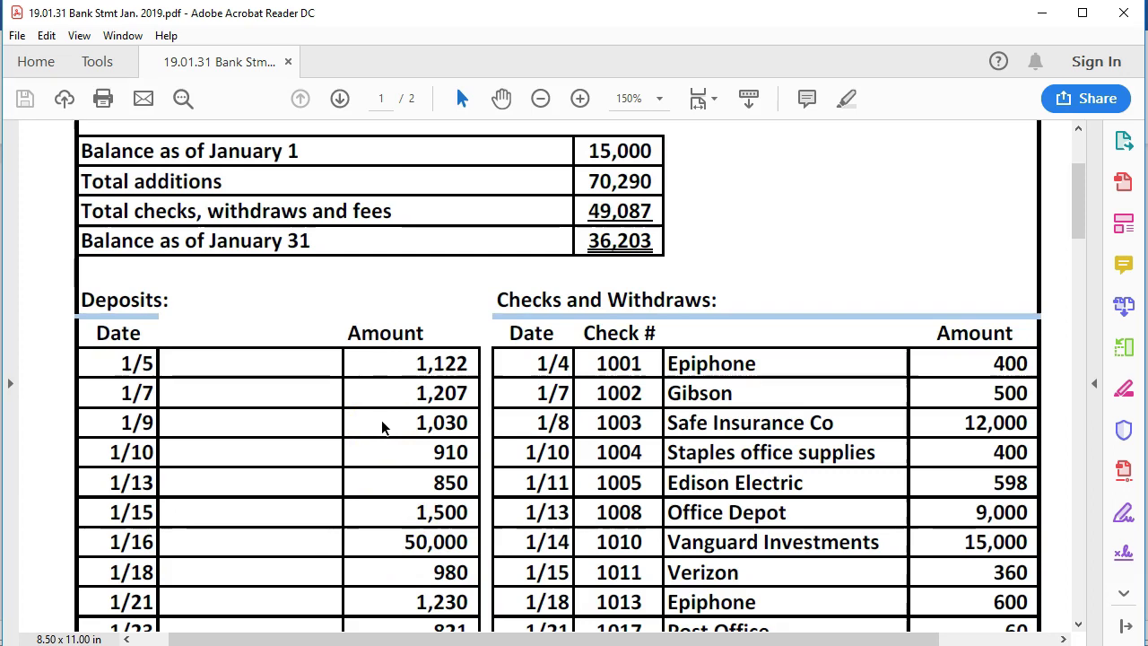
left_click(302, 425)
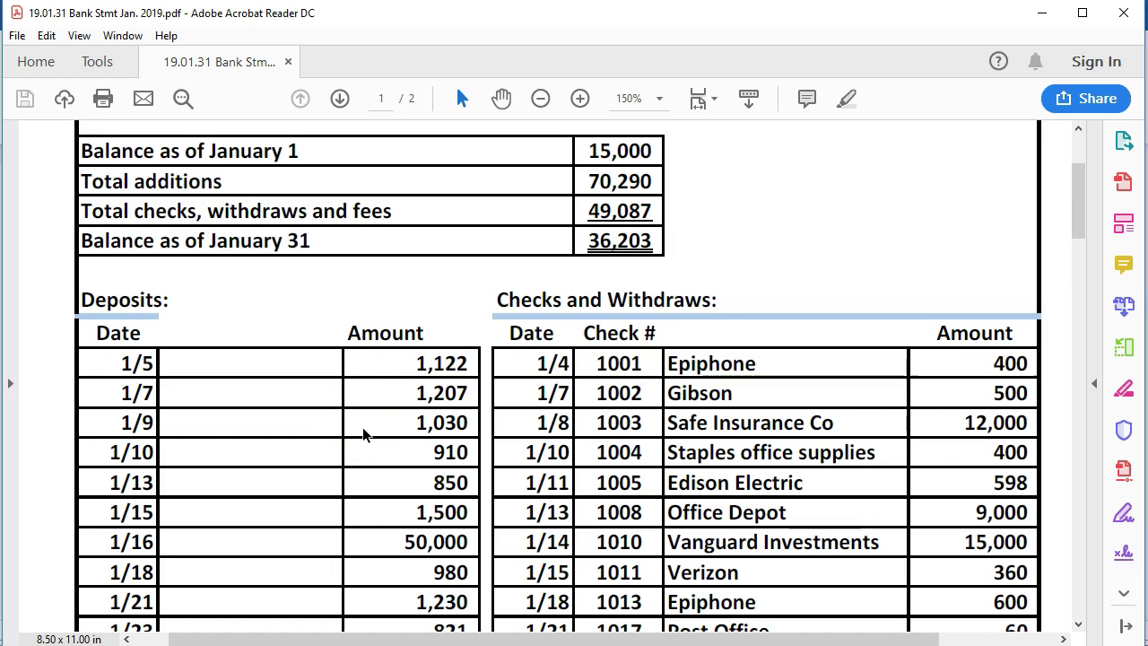
Step: Switch to the Excel invoice list and review the first invoice's customer, date, amount, payment and balance cells, ending on the next empty customer row
left_click(1041, 14)
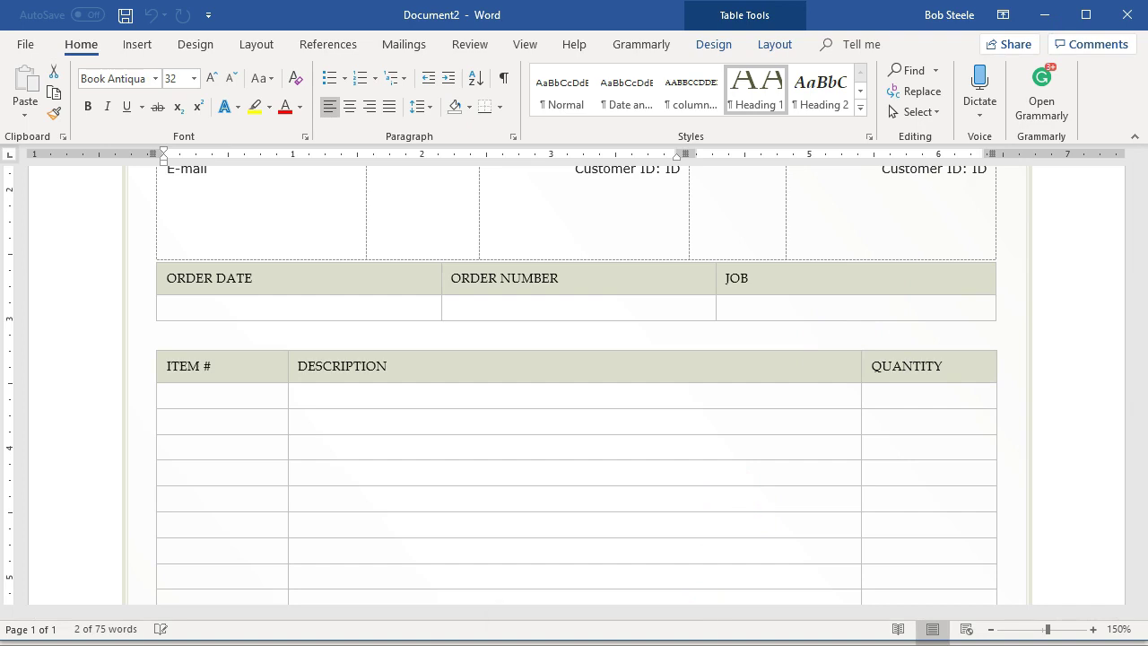
key("alt+Tab")
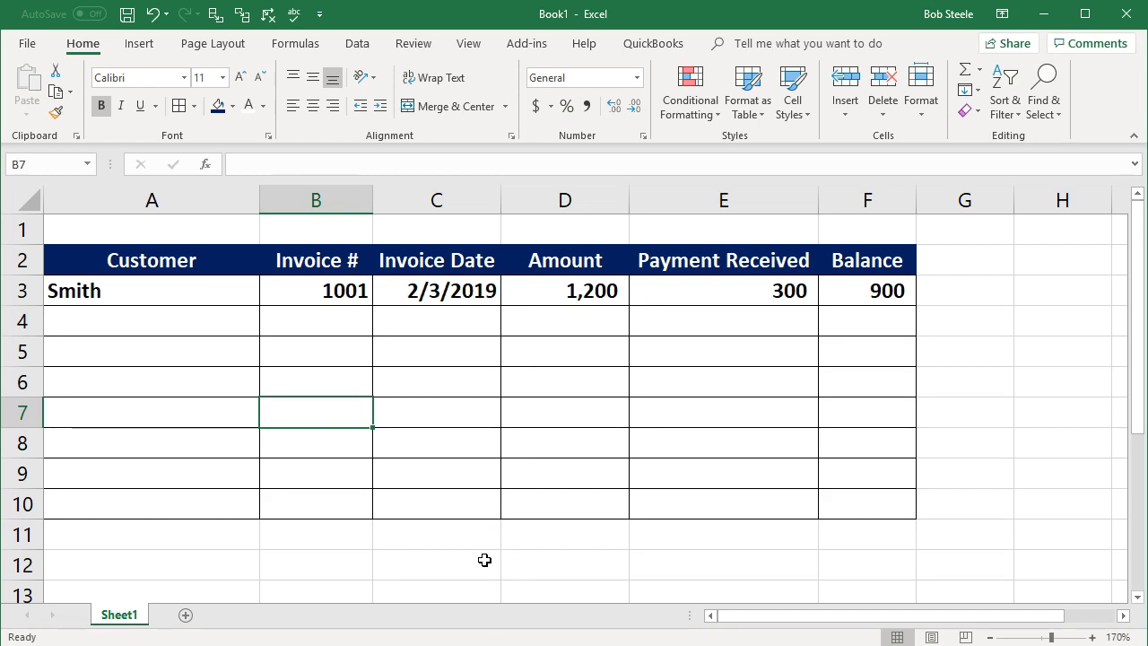
left_click(194, 285)
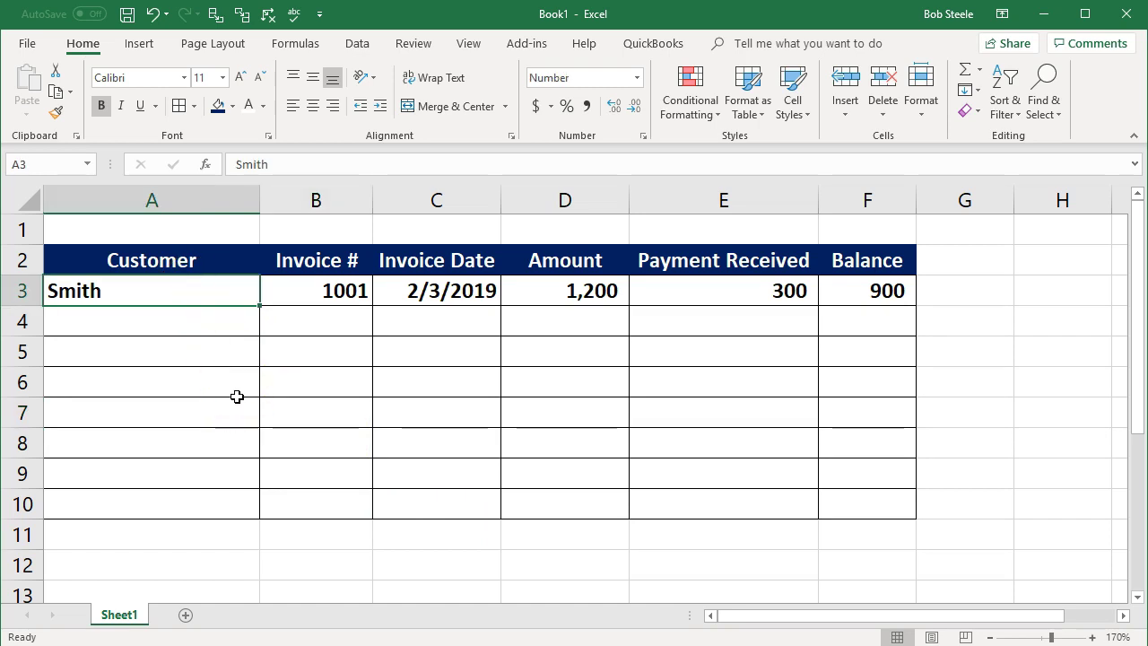
key("Right")
key("Right")
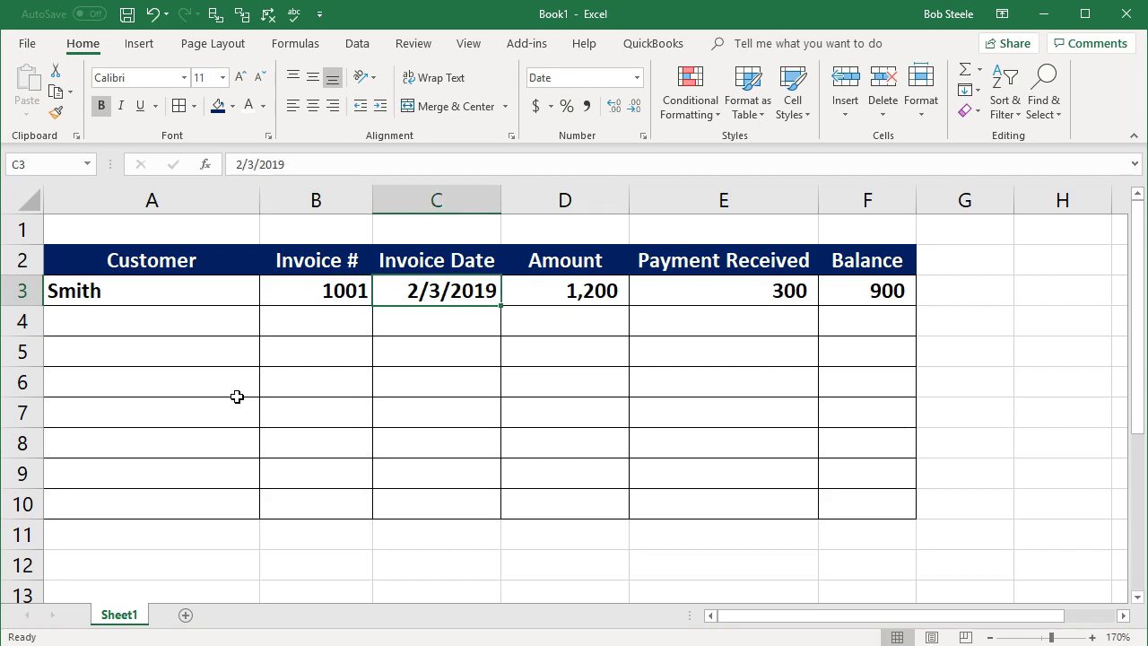
key("Right")
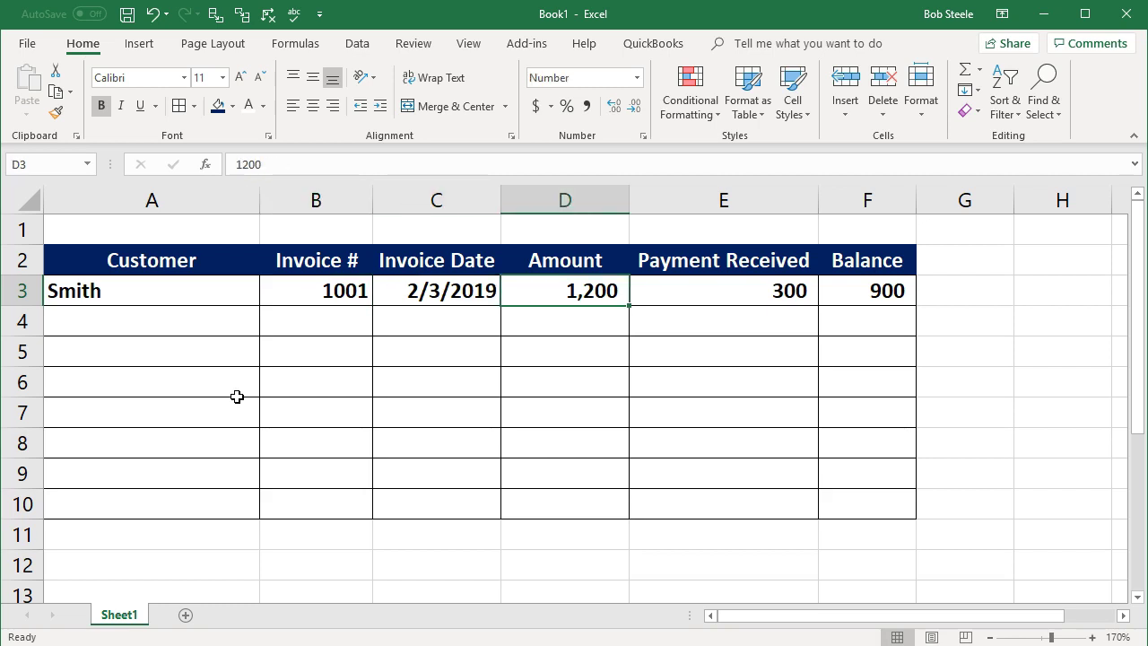
key("Right")
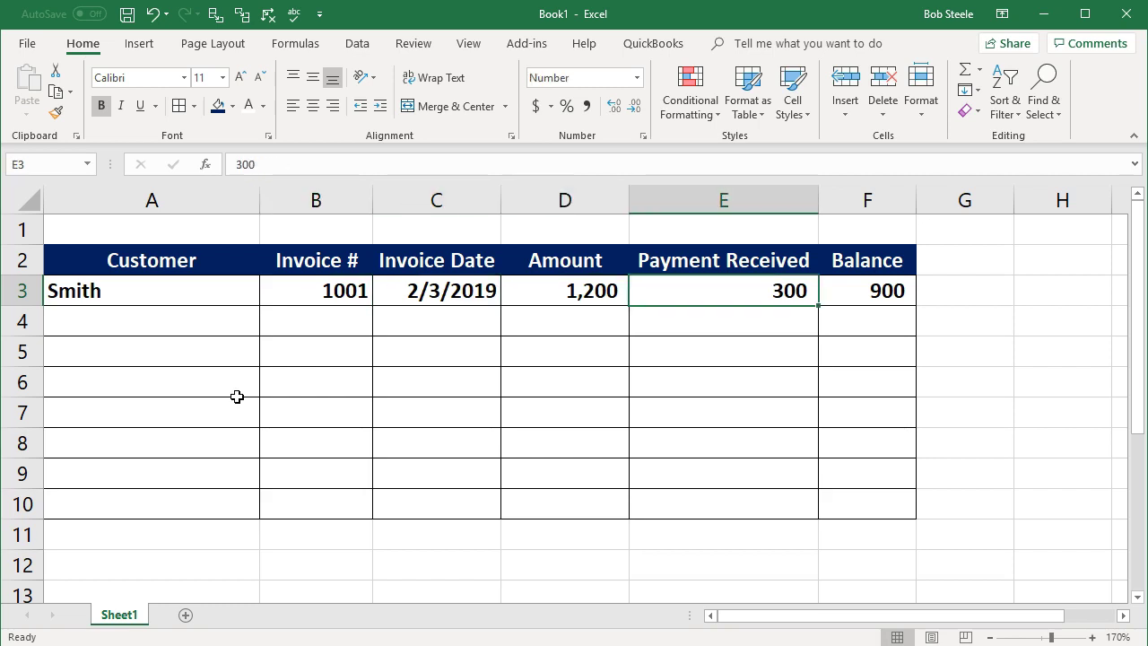
key("Right")
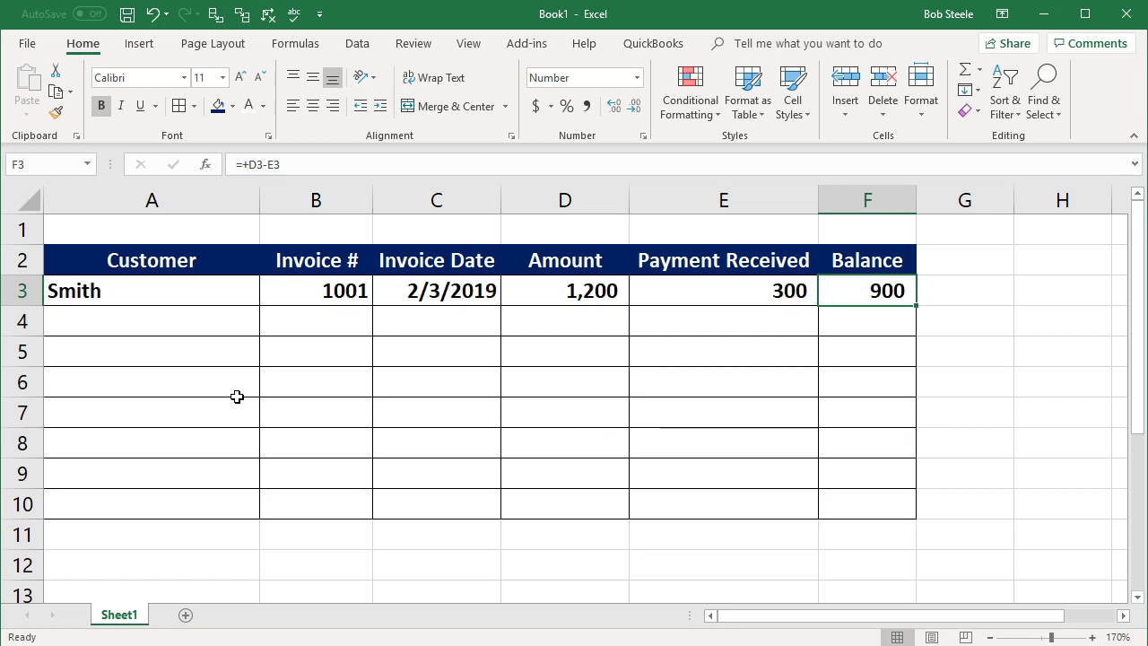
left_click(198, 325)
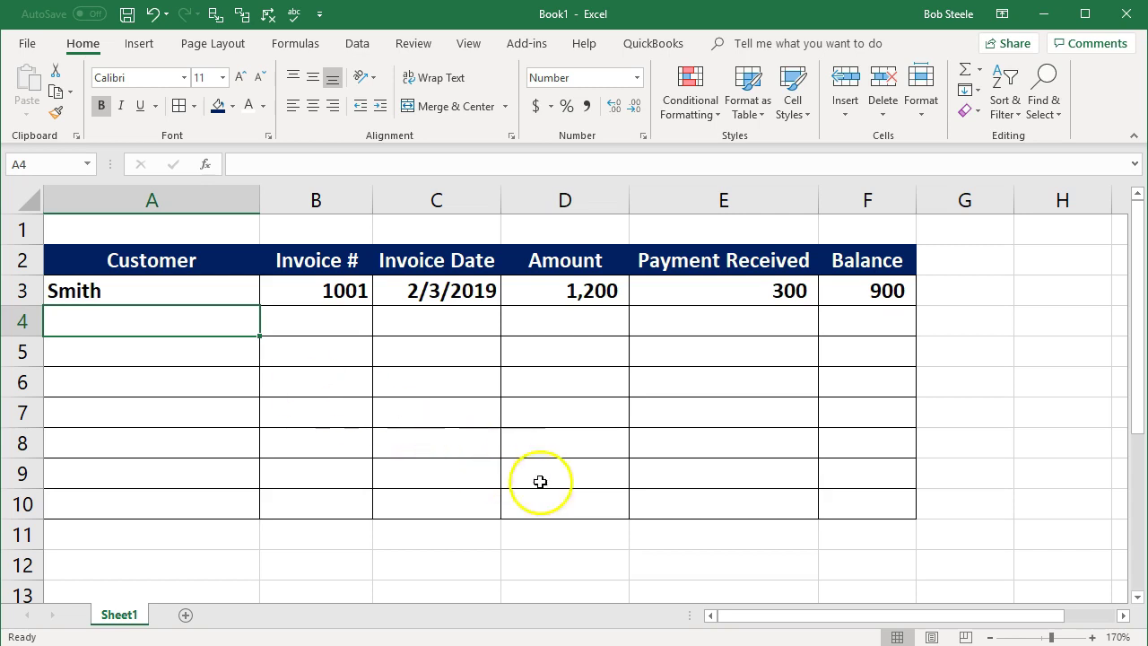
Step: Bring up the January 2019 bank statement in Acrobat Reader again and examine the 1/16 entry in its deposits list
left_click(592, 645)
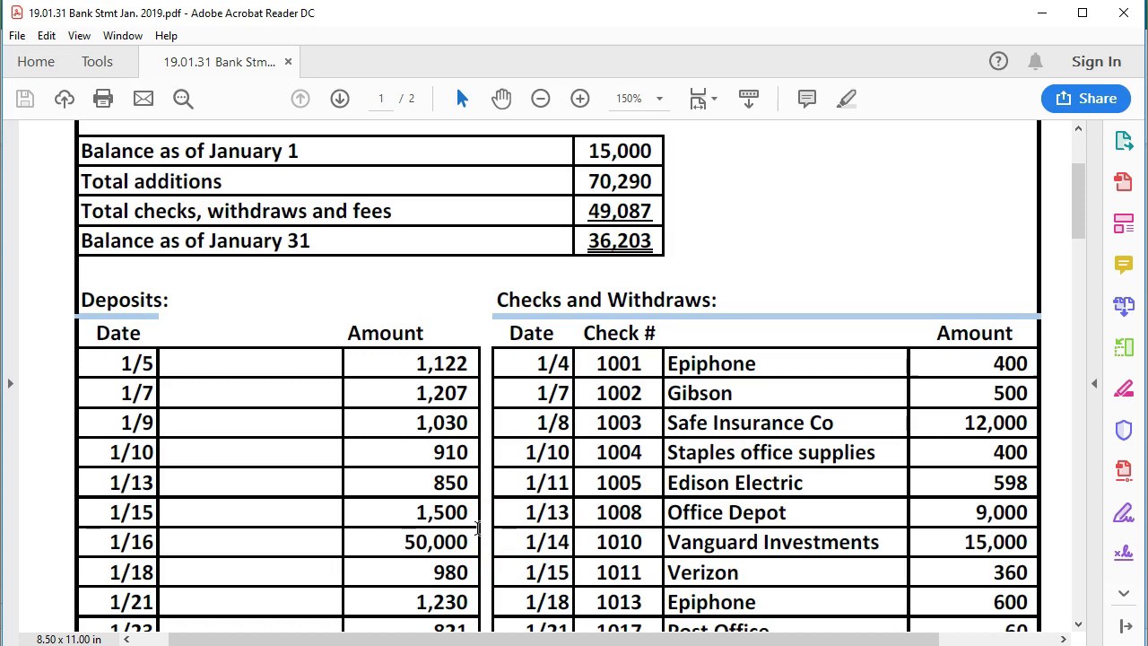
left_click(351, 531)
left_click(386, 547)
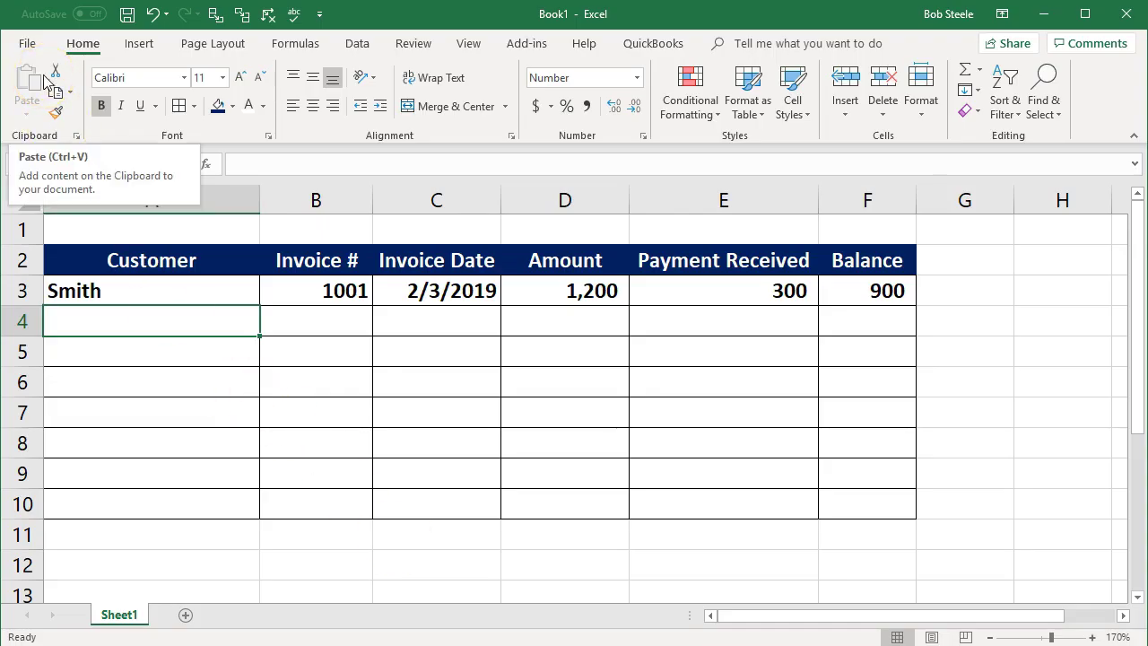
Step: Search Excel's new-workbook templates for "invoice", browse the offered designs, and return to the invoice list without creating one
left_click(27, 44)
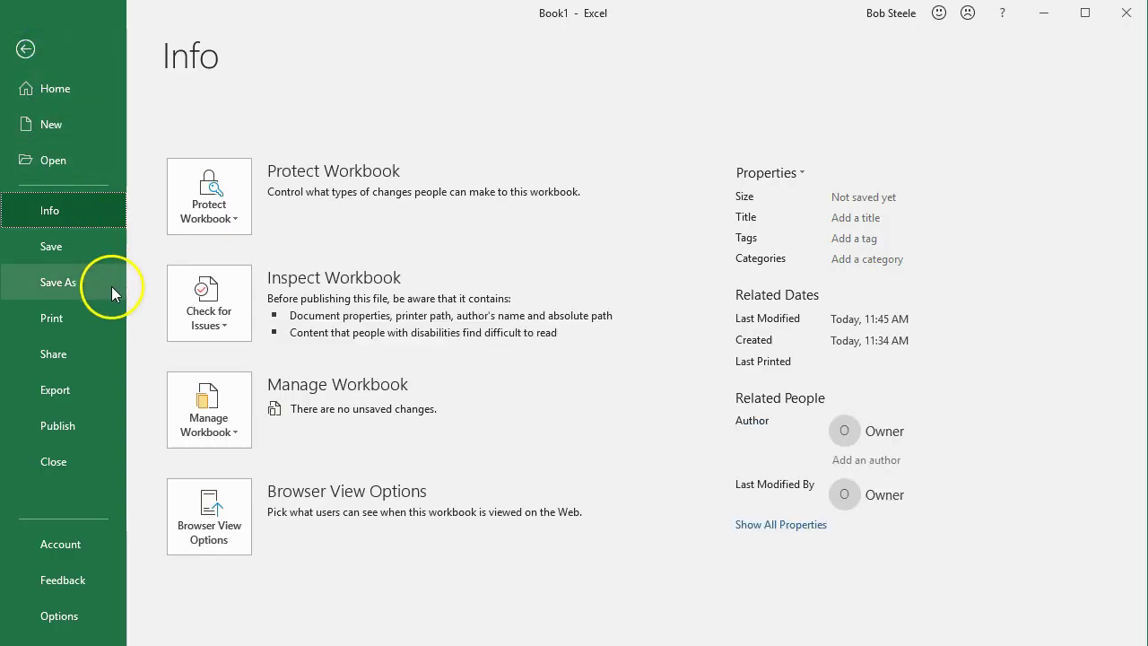
left_click(51, 123)
left_click(235, 115)
type("invoice")
key("Return")
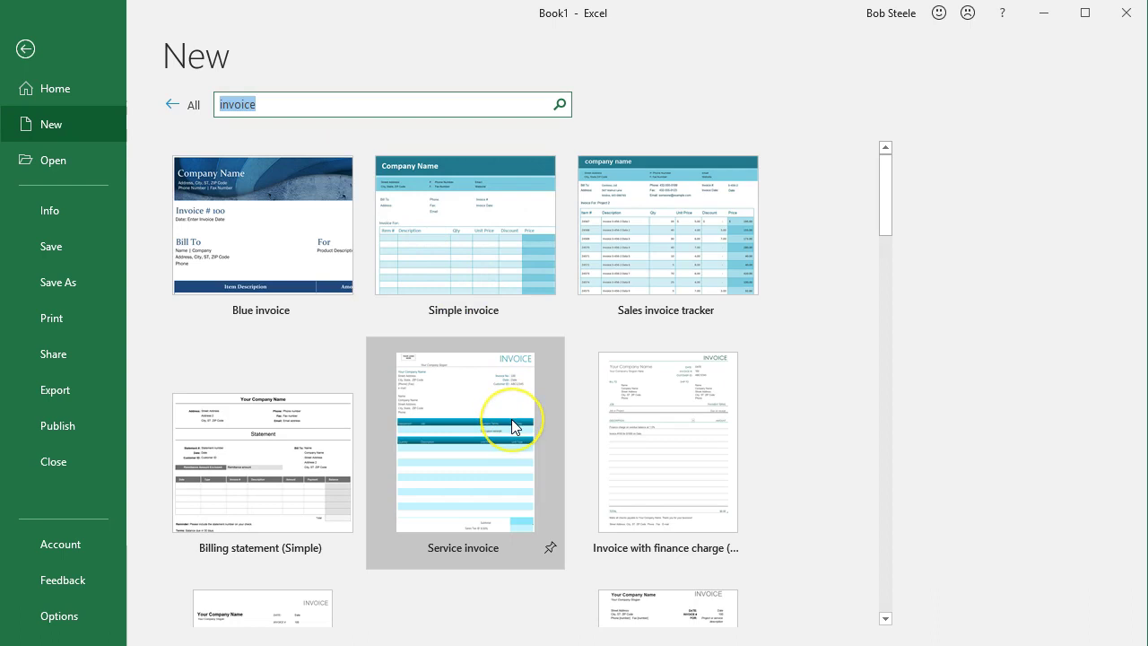
scroll(511, 419, "down", 1)
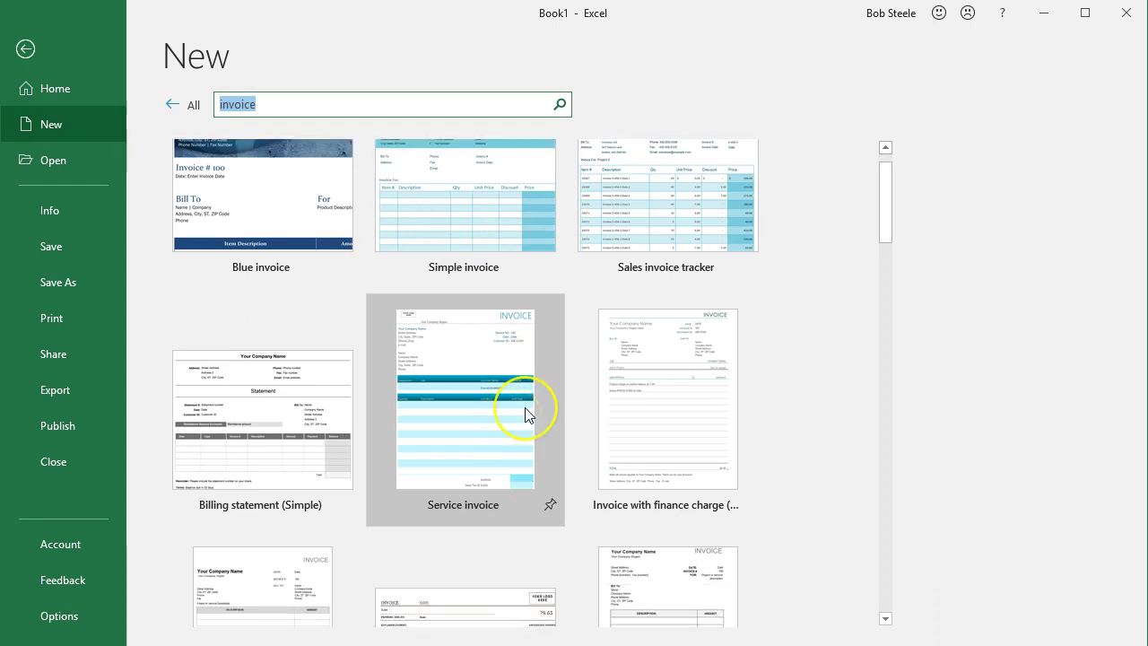
scroll(525, 405, "down", 3)
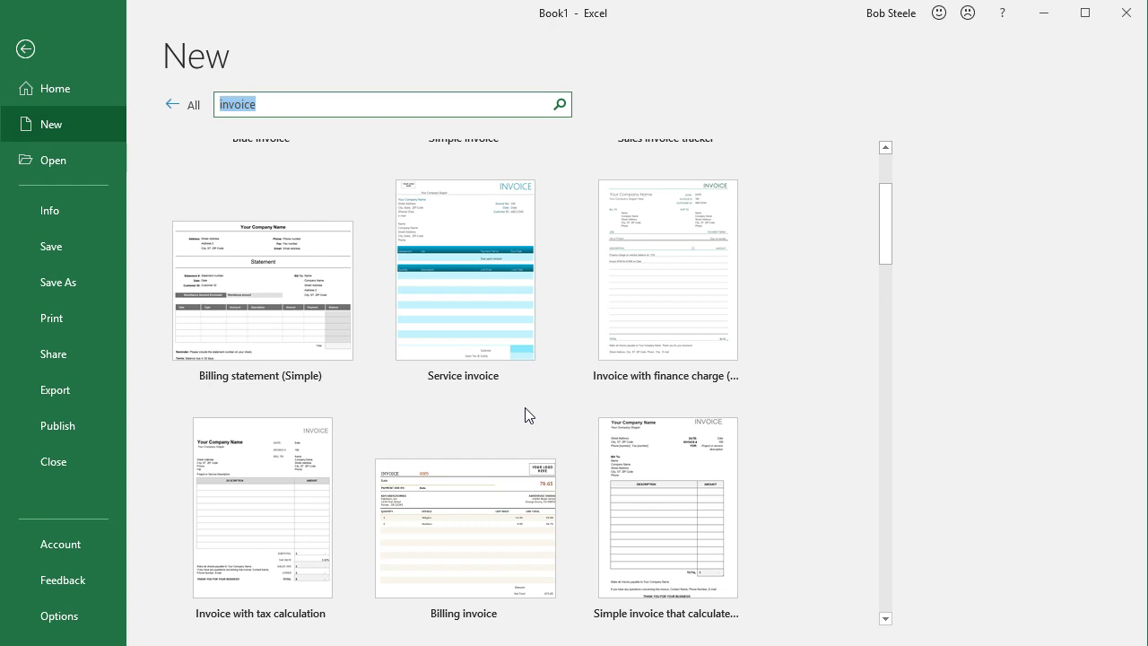
left_click(25, 49)
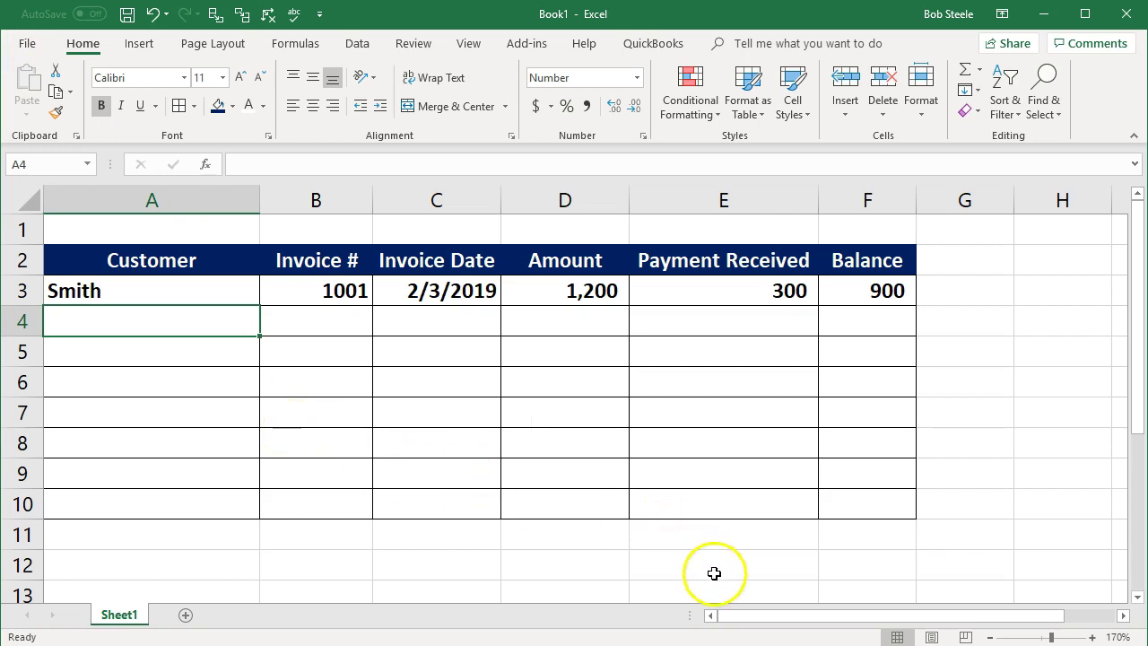
Step: Switch to the QuickBooks window in Google Chrome with the Guitar Lessons & Equipment dashboard
mouse_move(506, 642)
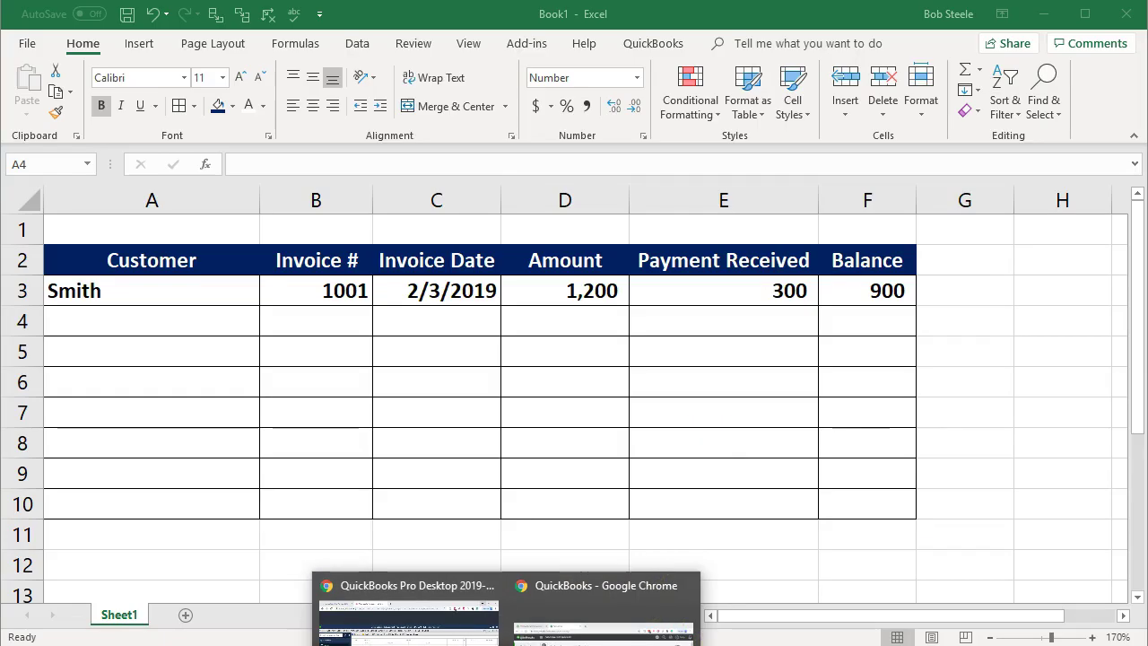
left_click(603, 623)
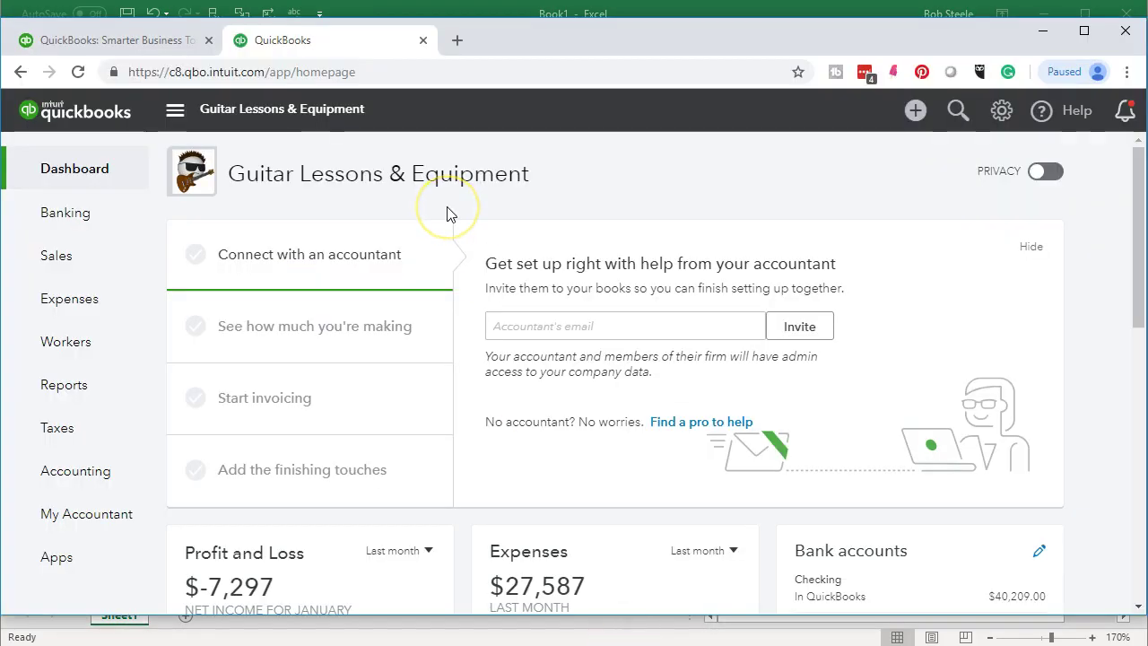